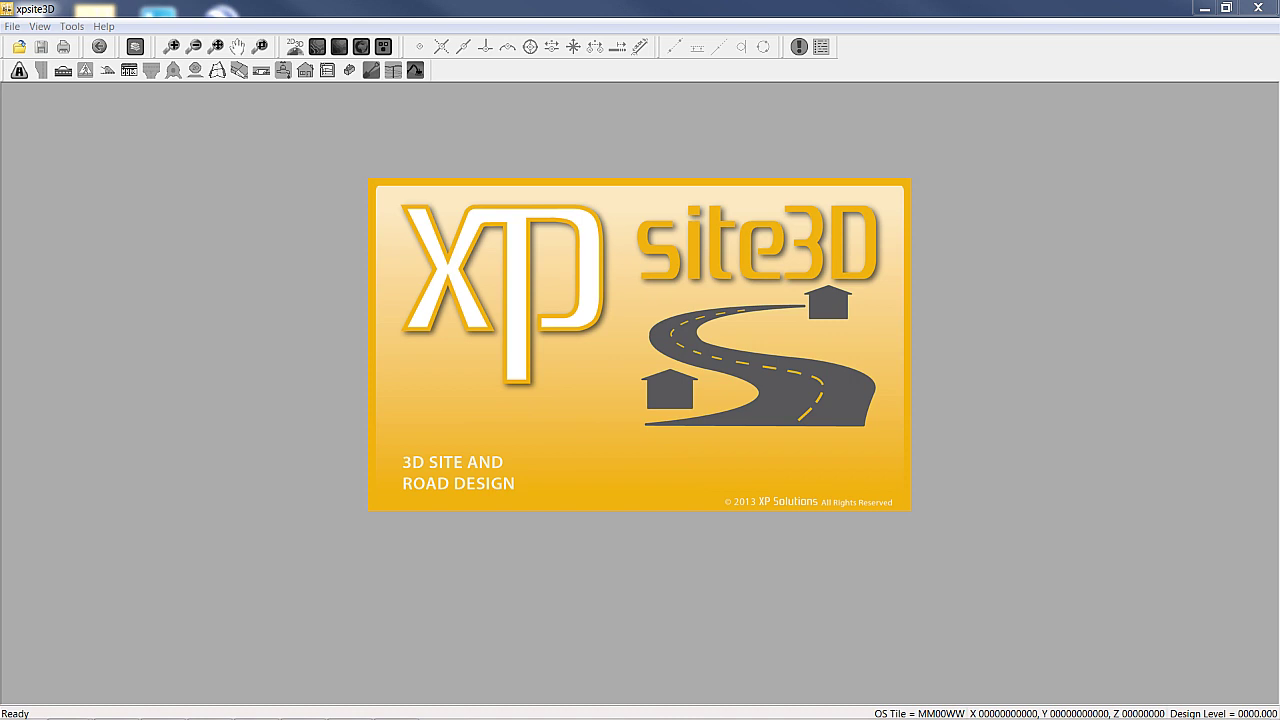
Step: Open the survey-3d.dxf survey drawing from the xpsite3D folder
click(12, 26)
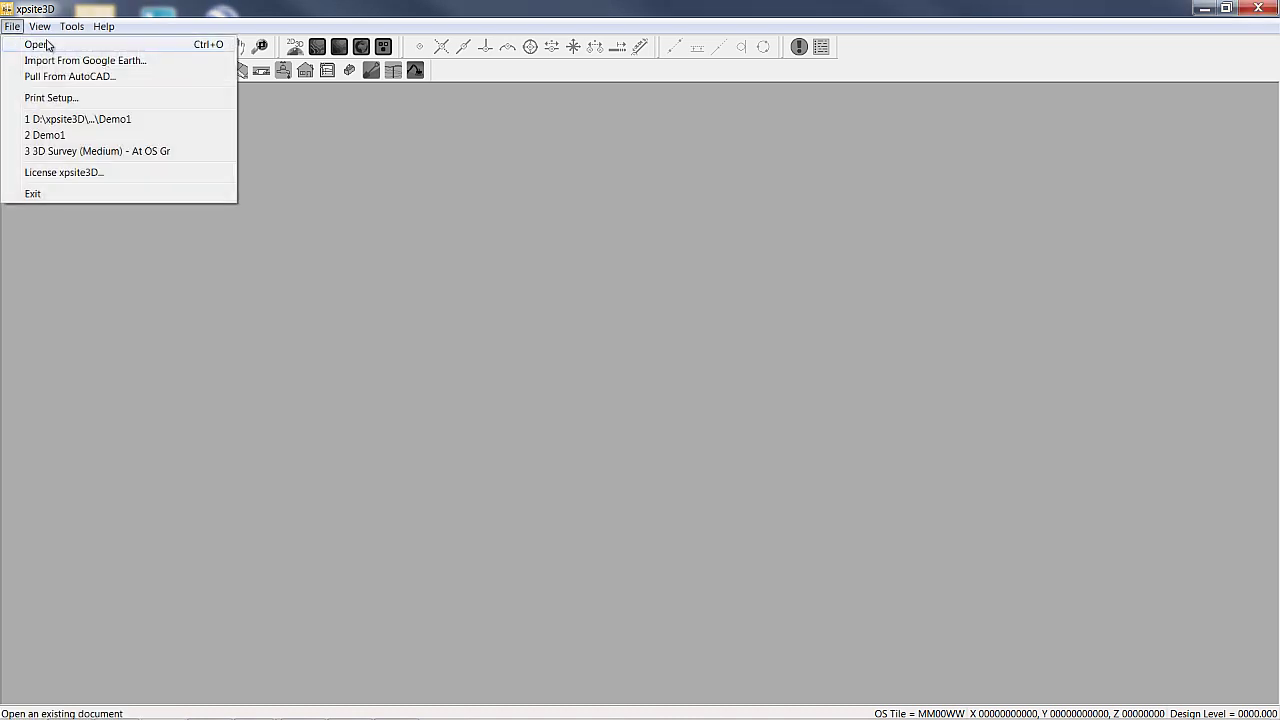
click(47, 45)
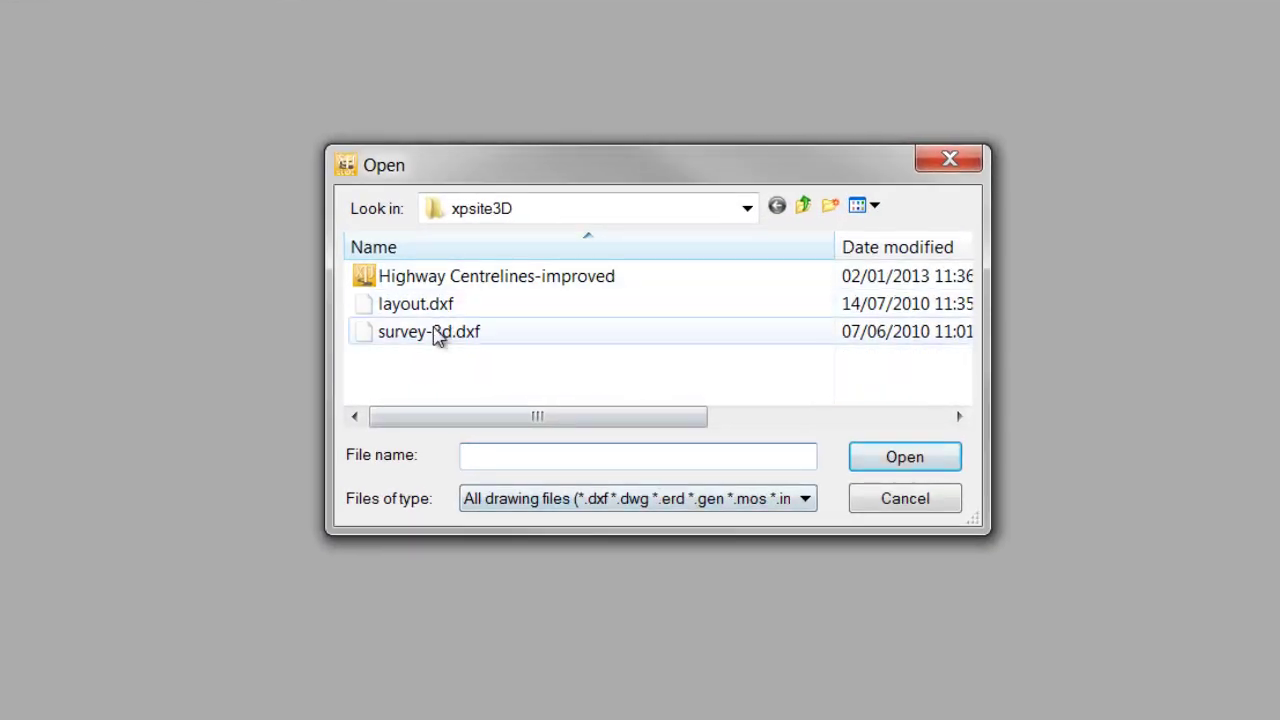
click(424, 338)
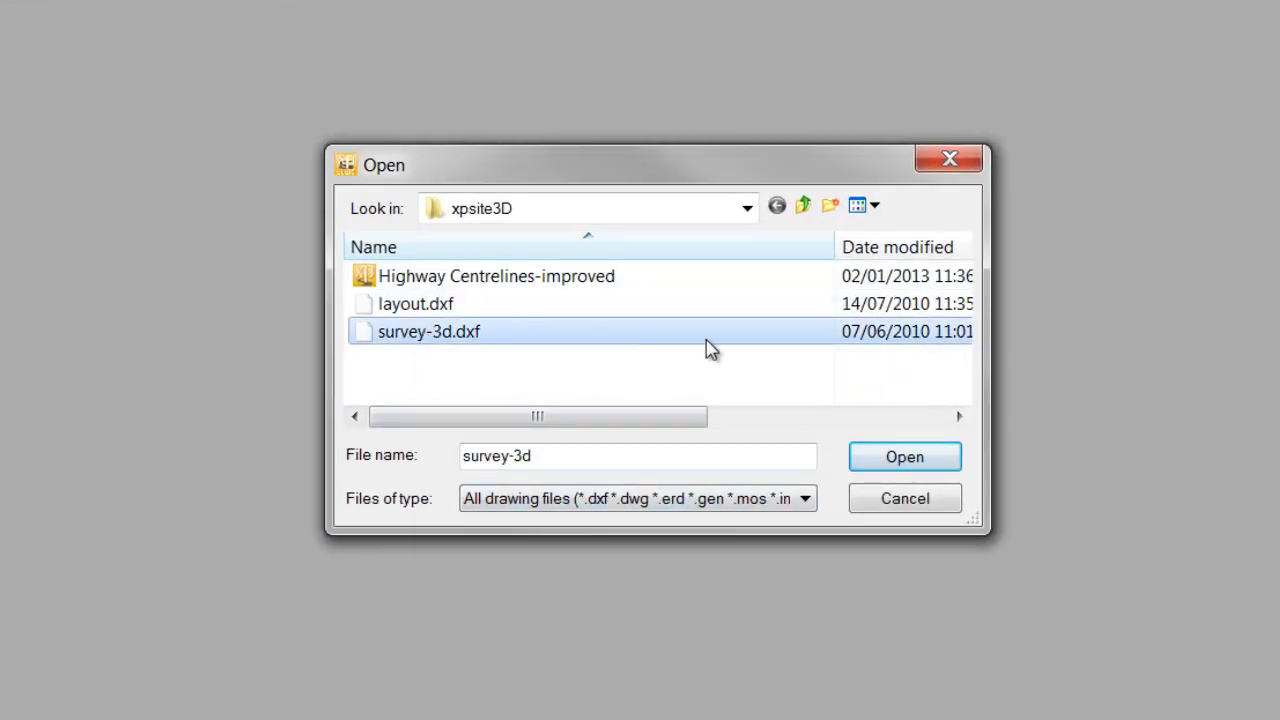
Step: Load the survey, overlay layout.dxf on it, and show it in 3D with road tools ready
click(905, 462)
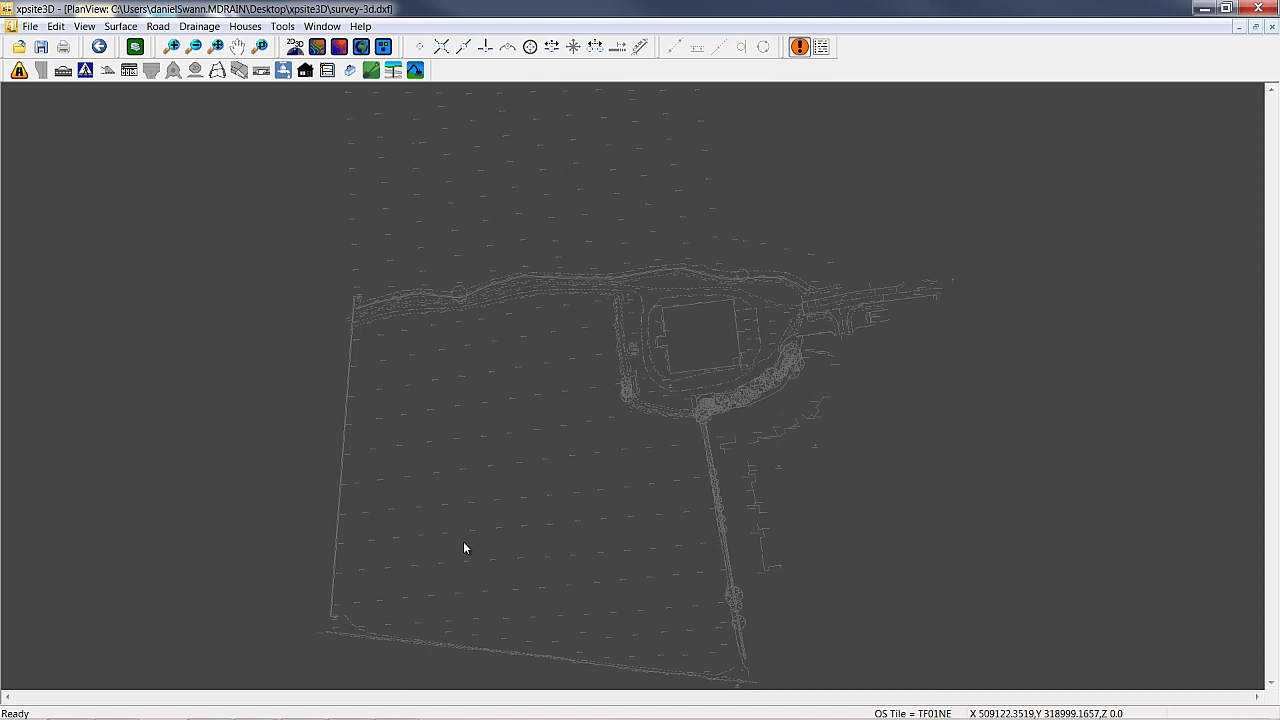
click(31, 27)
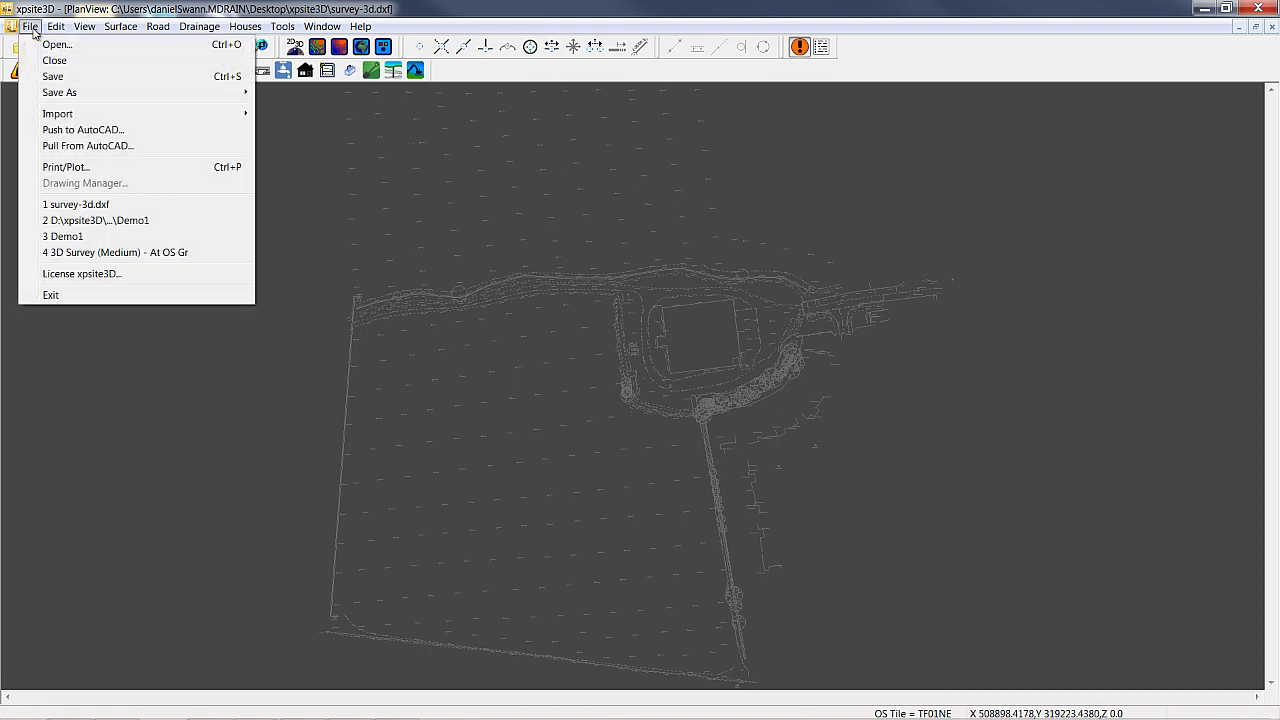
mouse_move(148, 112)
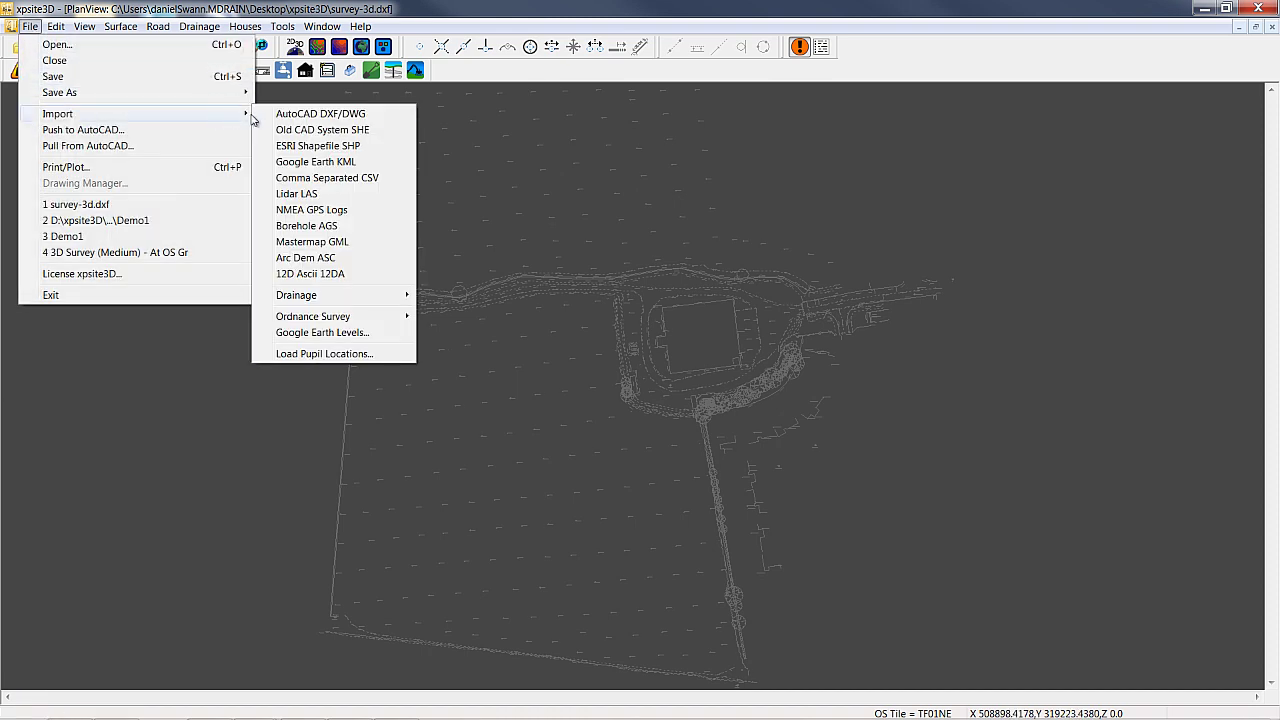
click(272, 118)
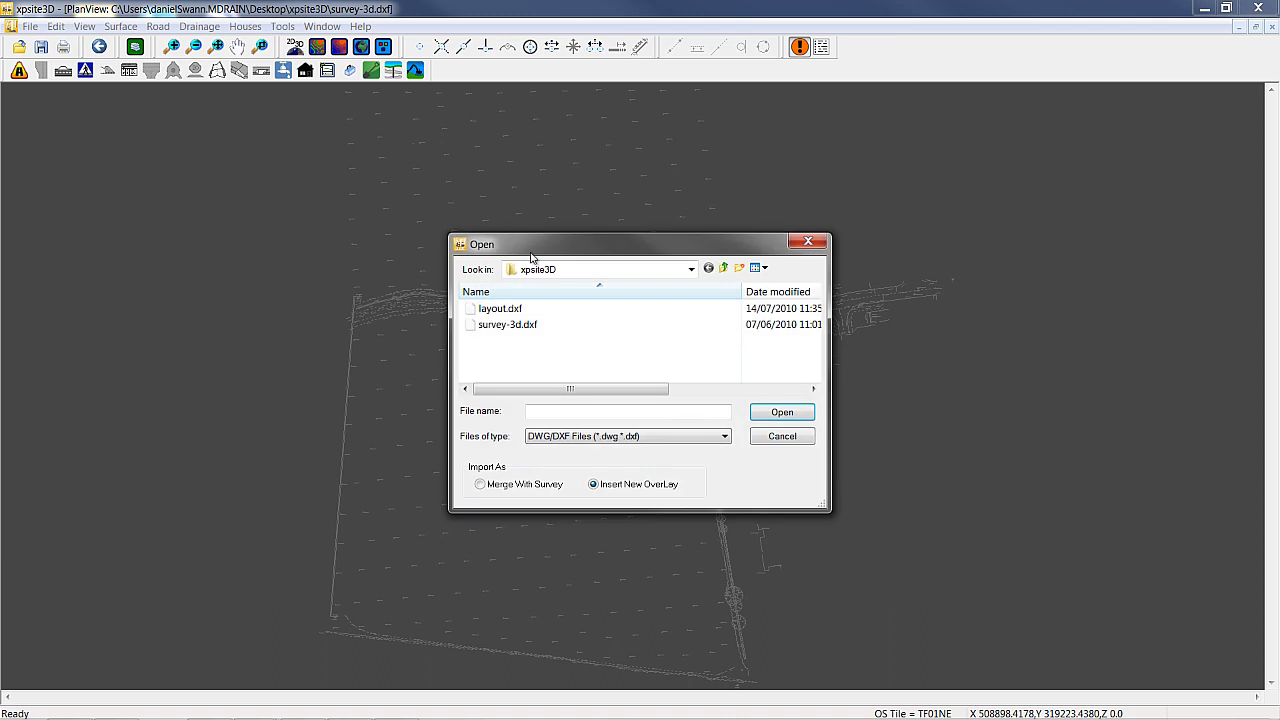
click(500, 308)
click(769, 413)
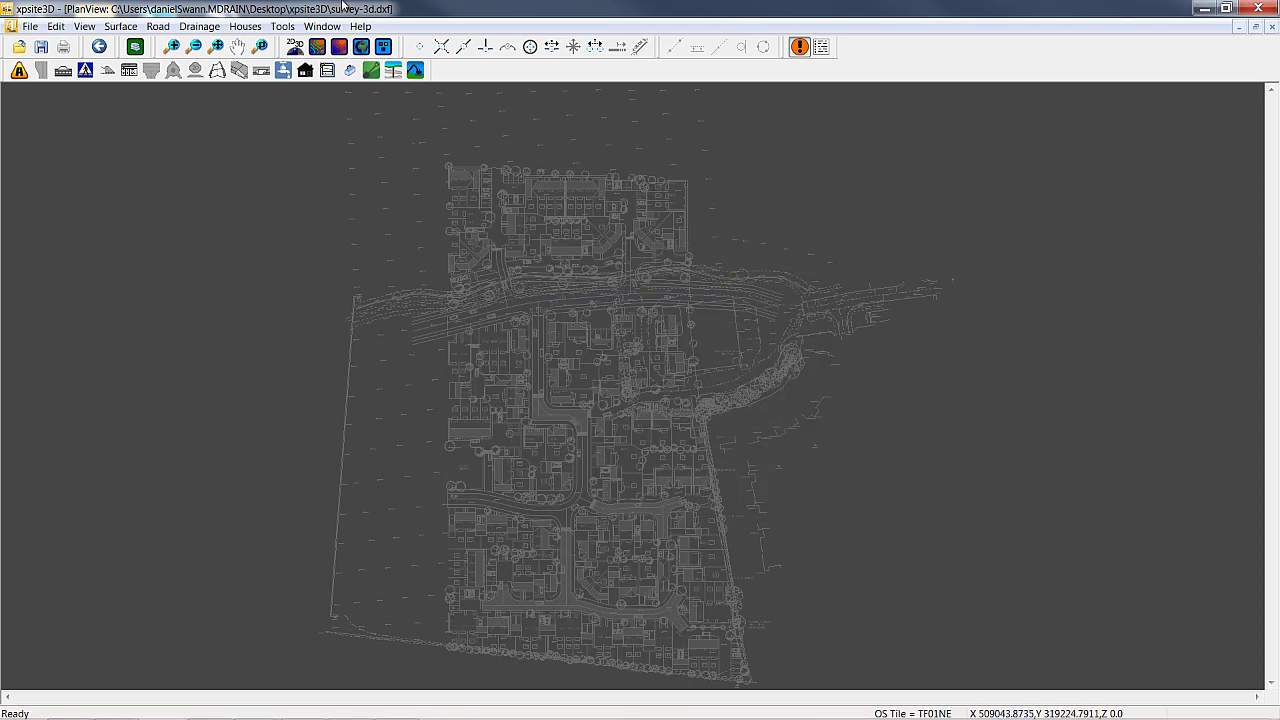
click(361, 47)
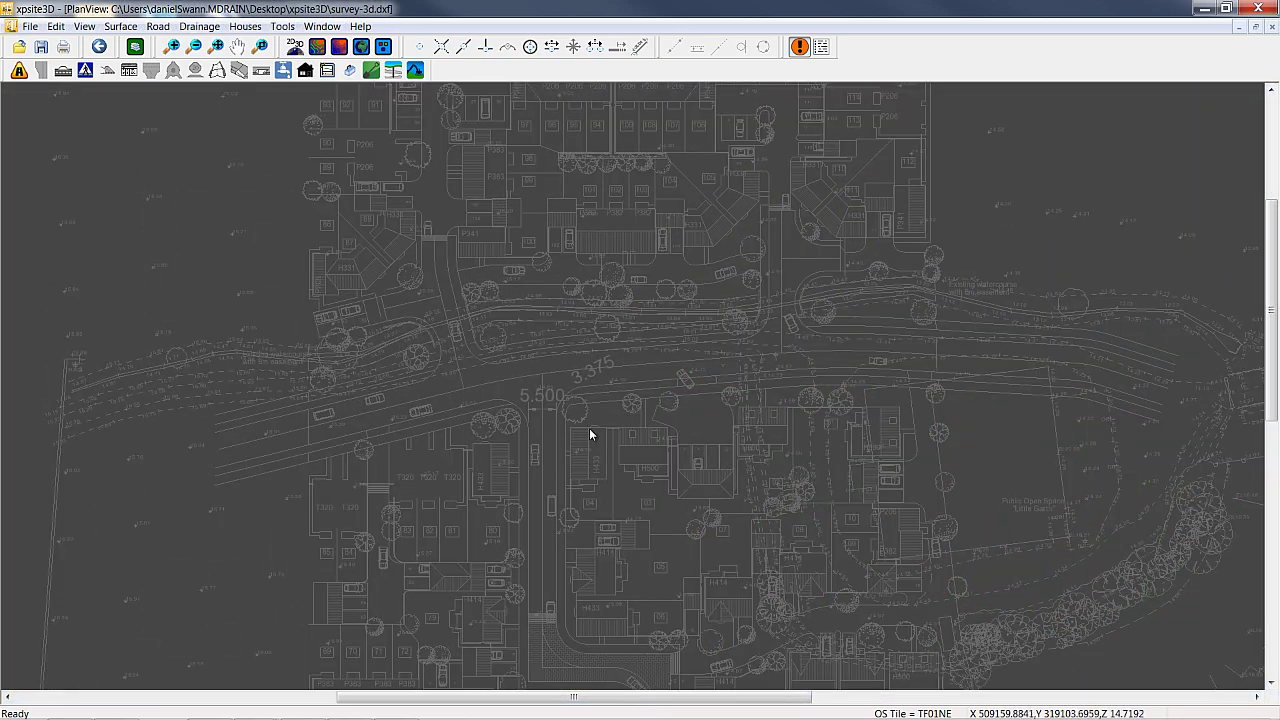
click(19, 70)
Step: Draw a centreline along the main road with an arc through the bend, finishing it as Road 1
click(61, 97)
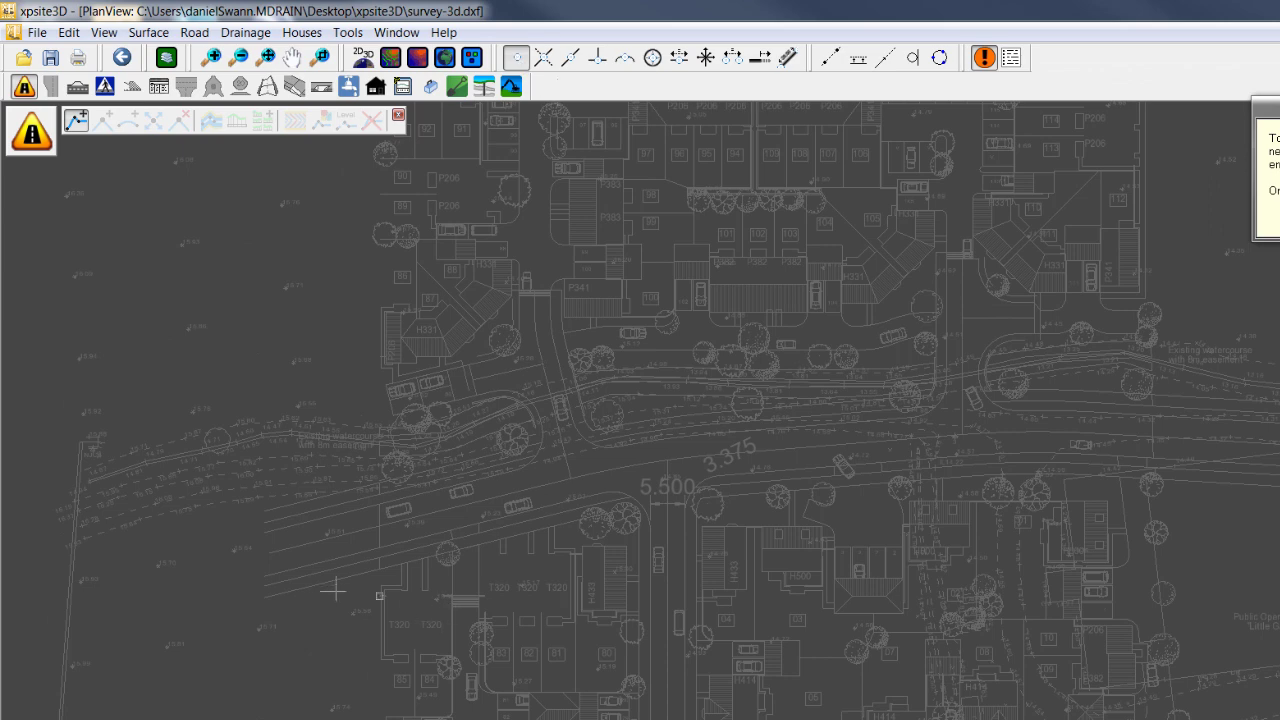
click(269, 552)
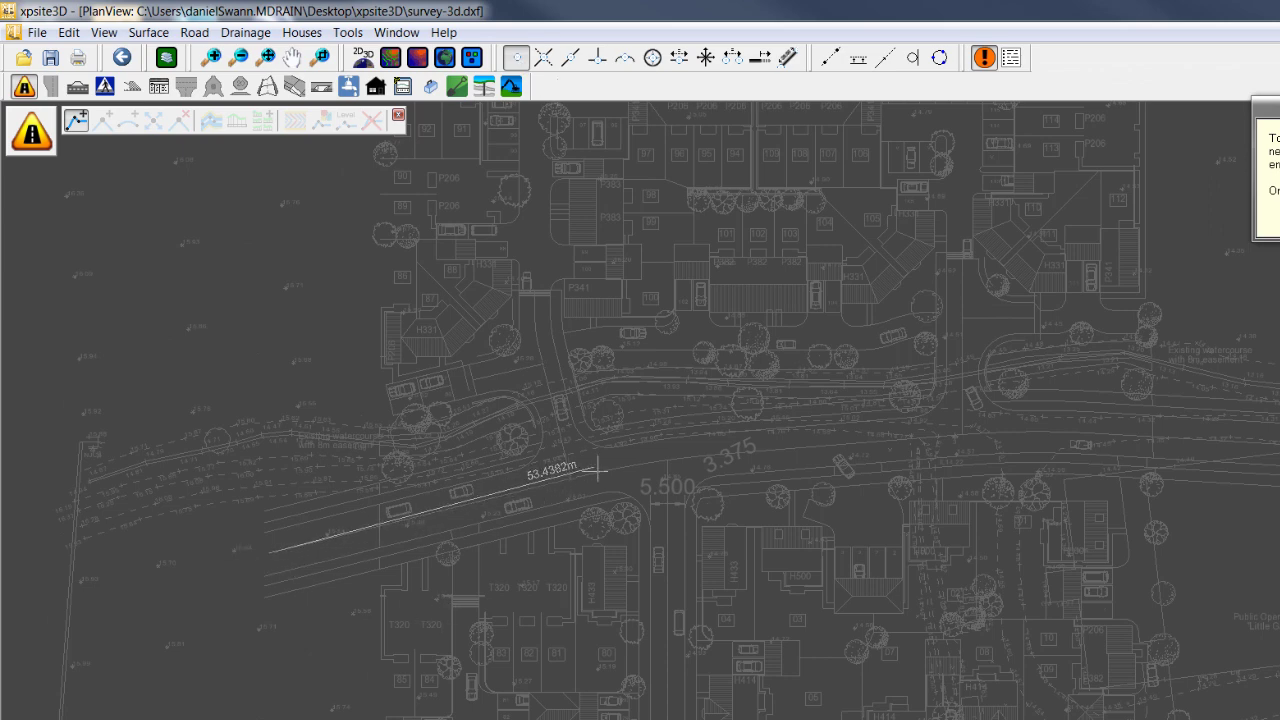
click(624, 58)
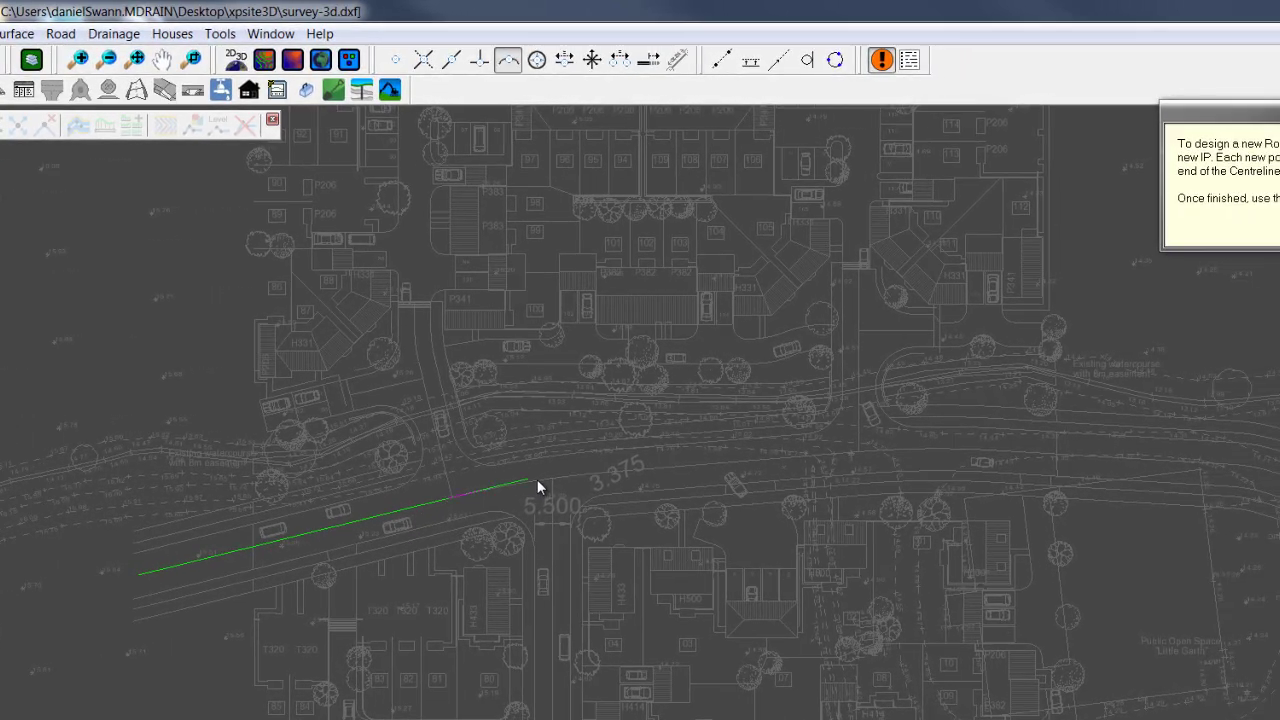
click(883, 452)
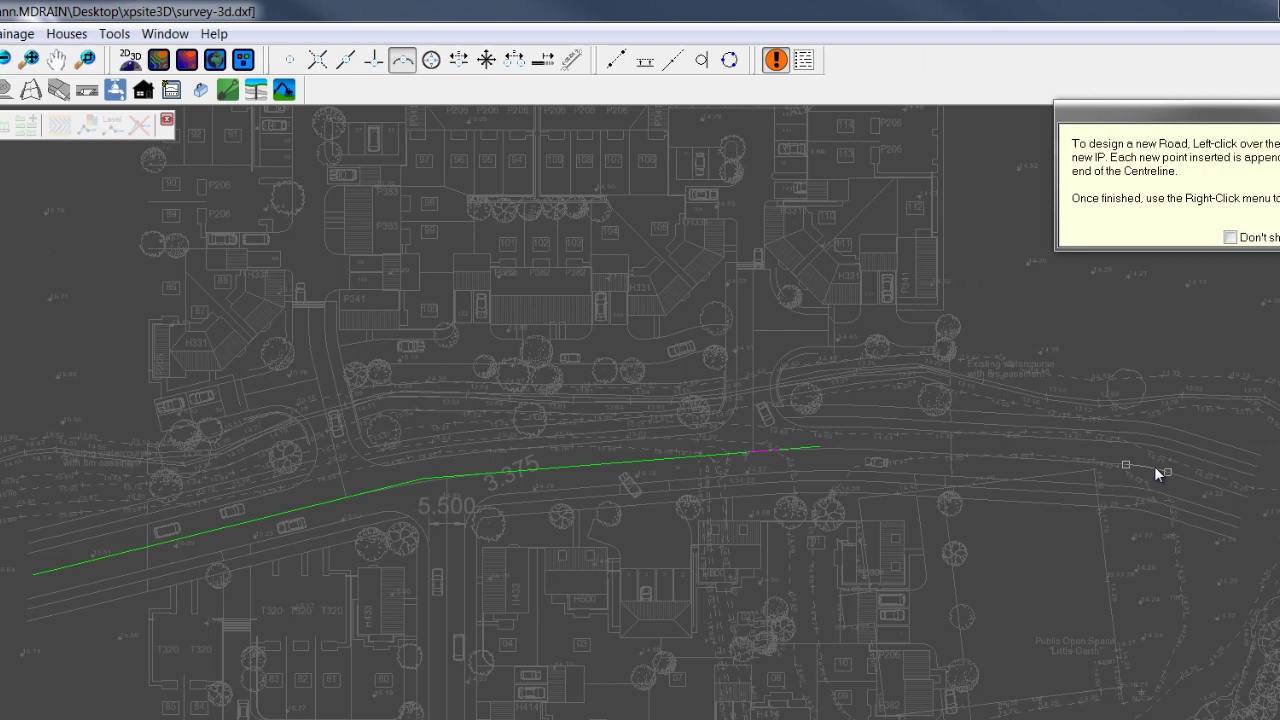
click(1154, 466)
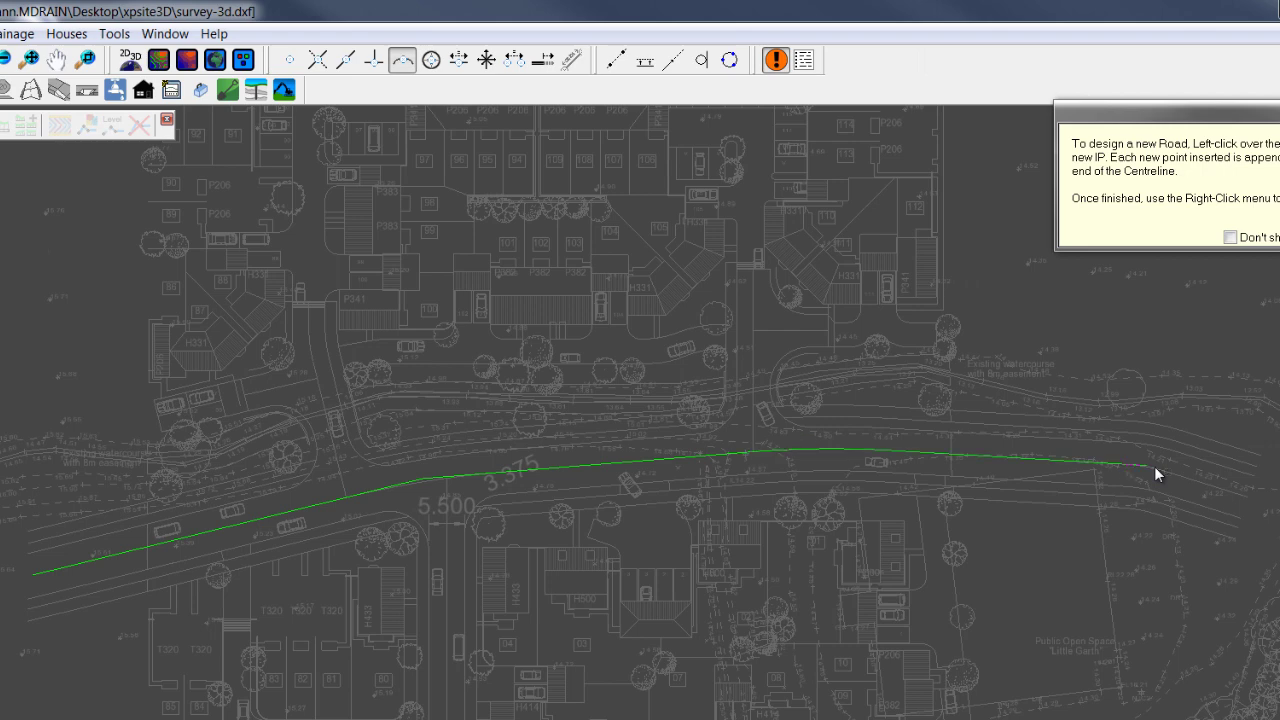
click(294, 64)
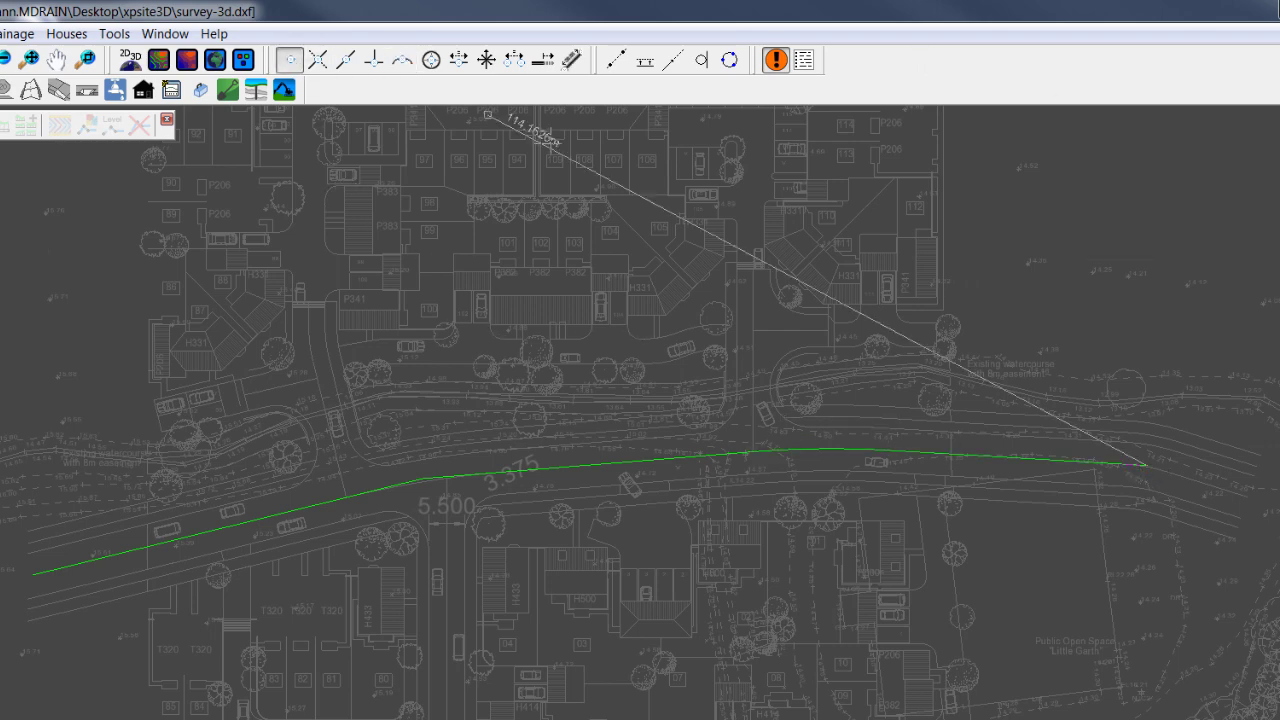
right_click(1252, 498)
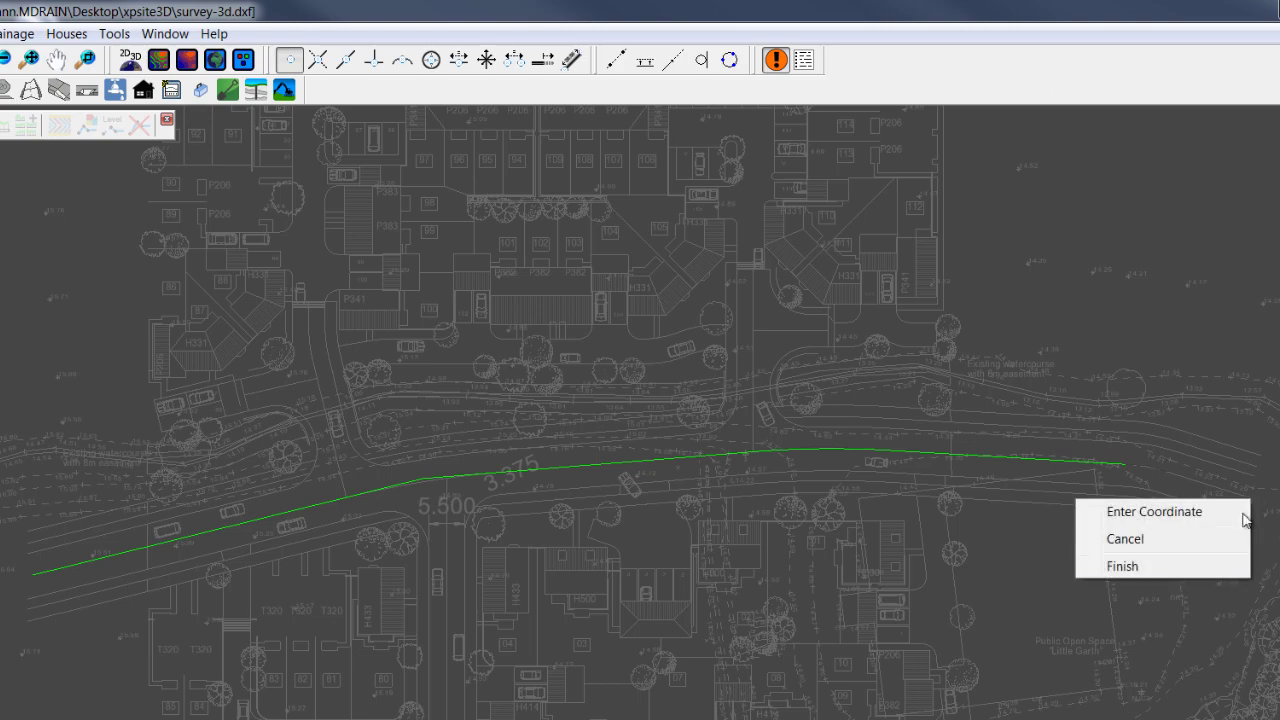
click(1122, 566)
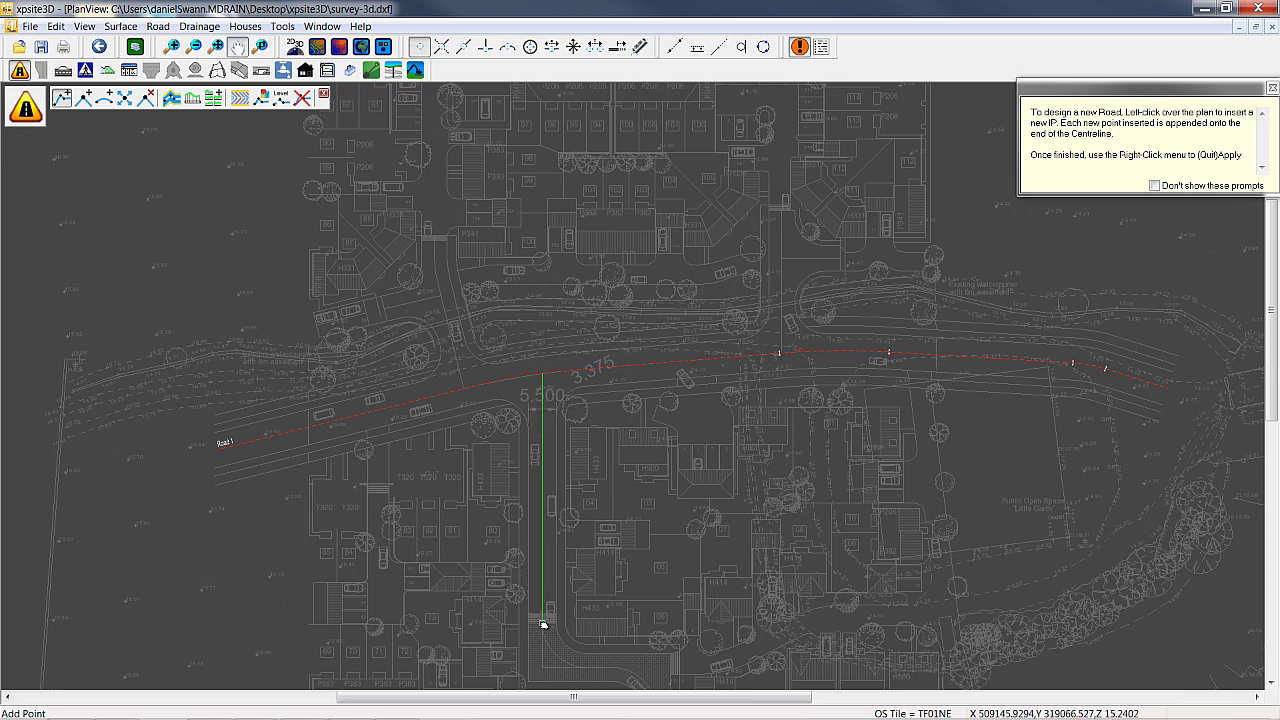
Step: Draw a second centreline south down the side street, arcing round its bend, then finish it
middle_drag(542, 625, 543, 277)
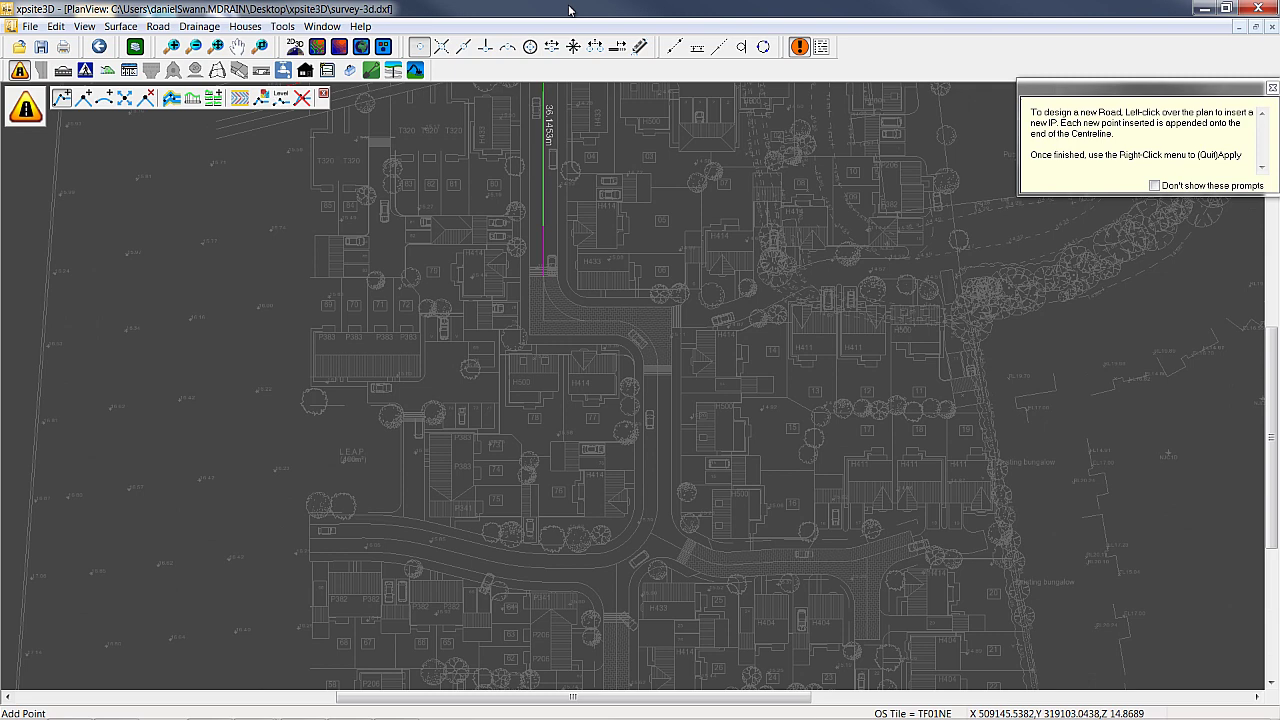
click(509, 48)
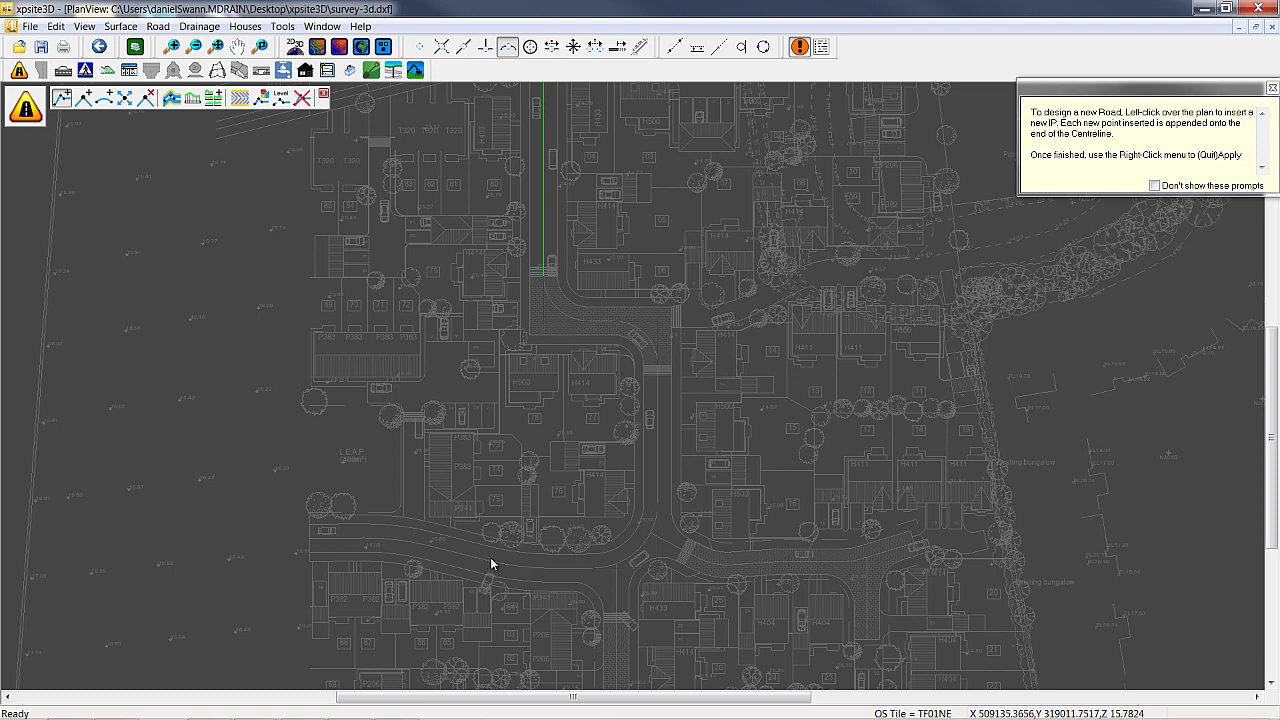
click(420, 49)
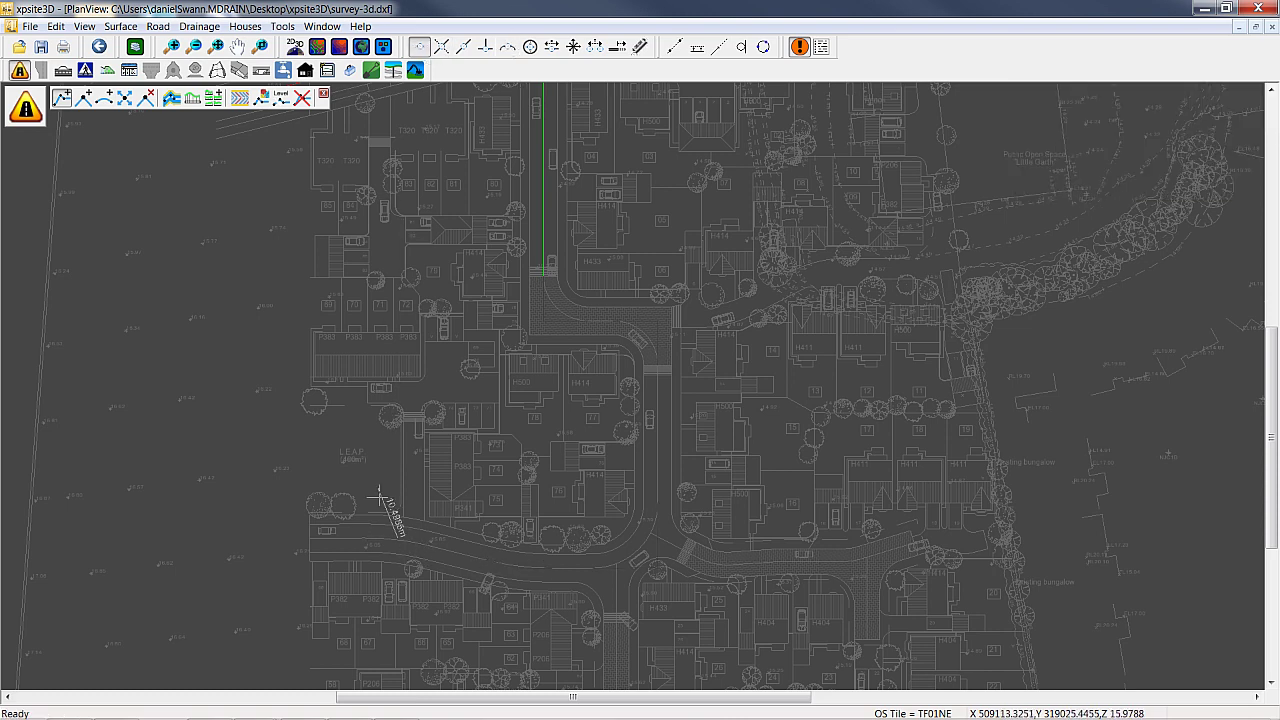
right_click(316, 543)
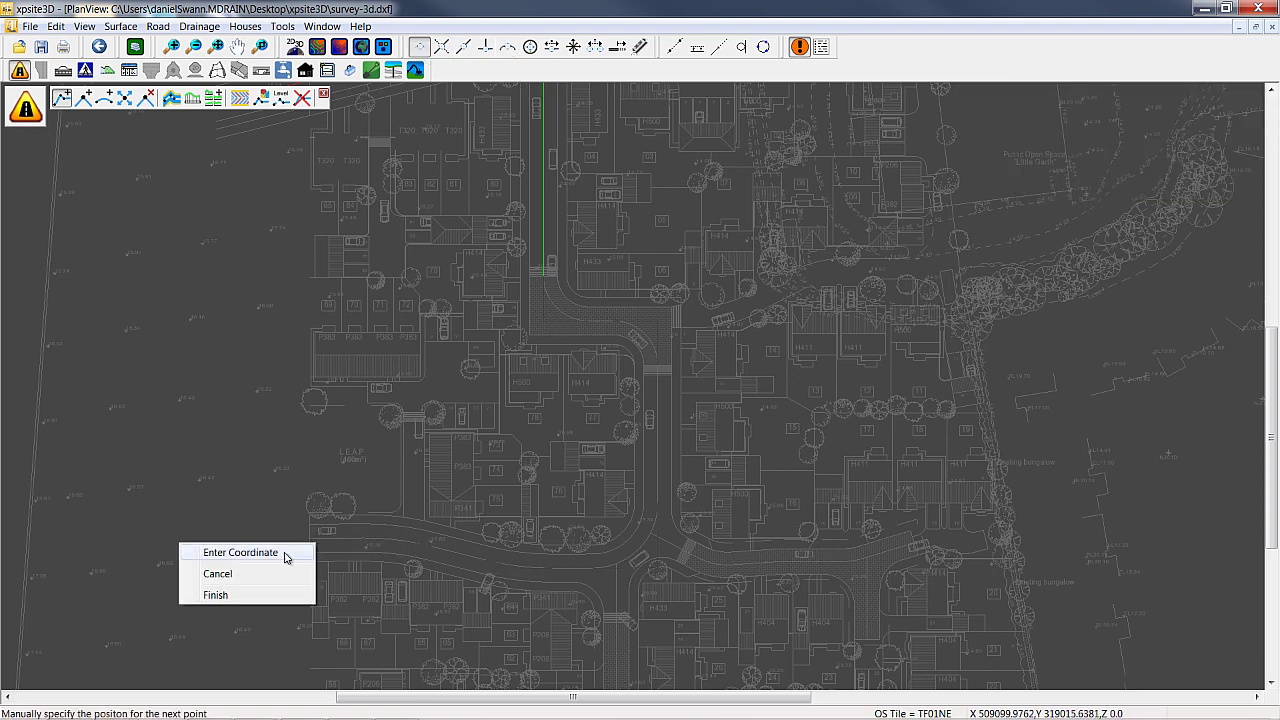
click(237, 594)
middle_drag(480, 271, 420, 436)
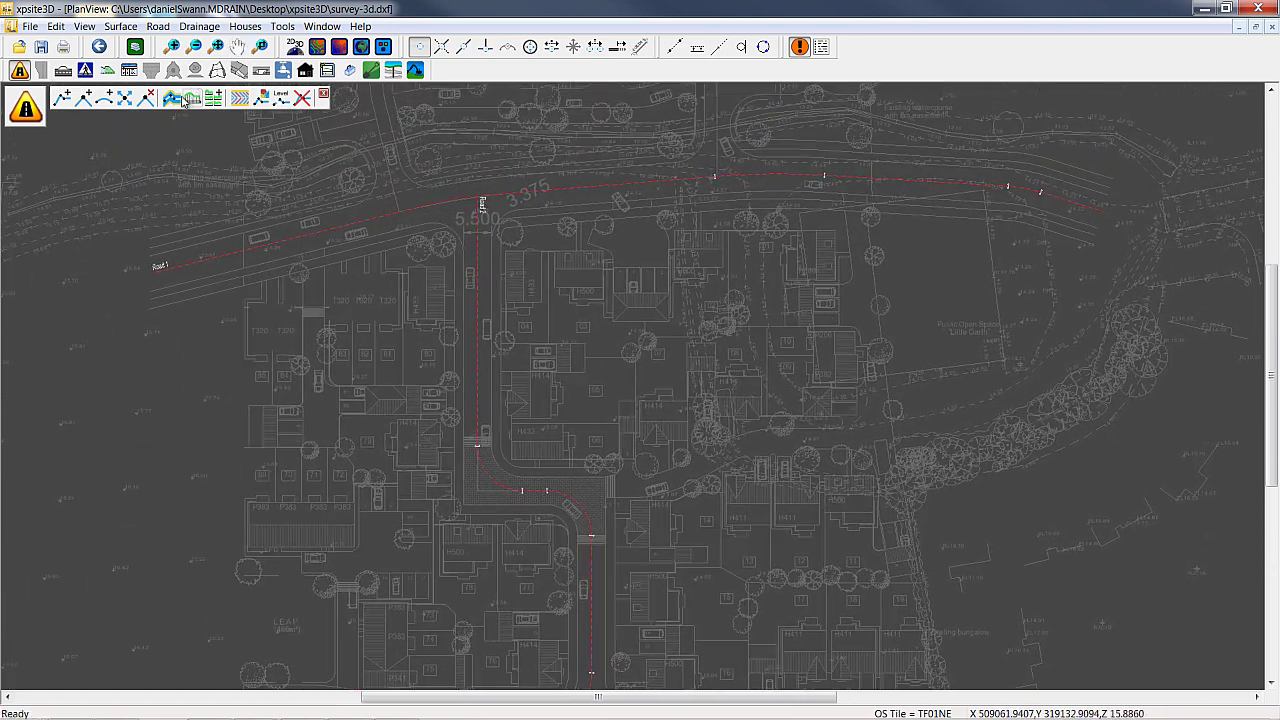
Step: Add channels, kerbs and footpaths to Road 1
click(173, 102)
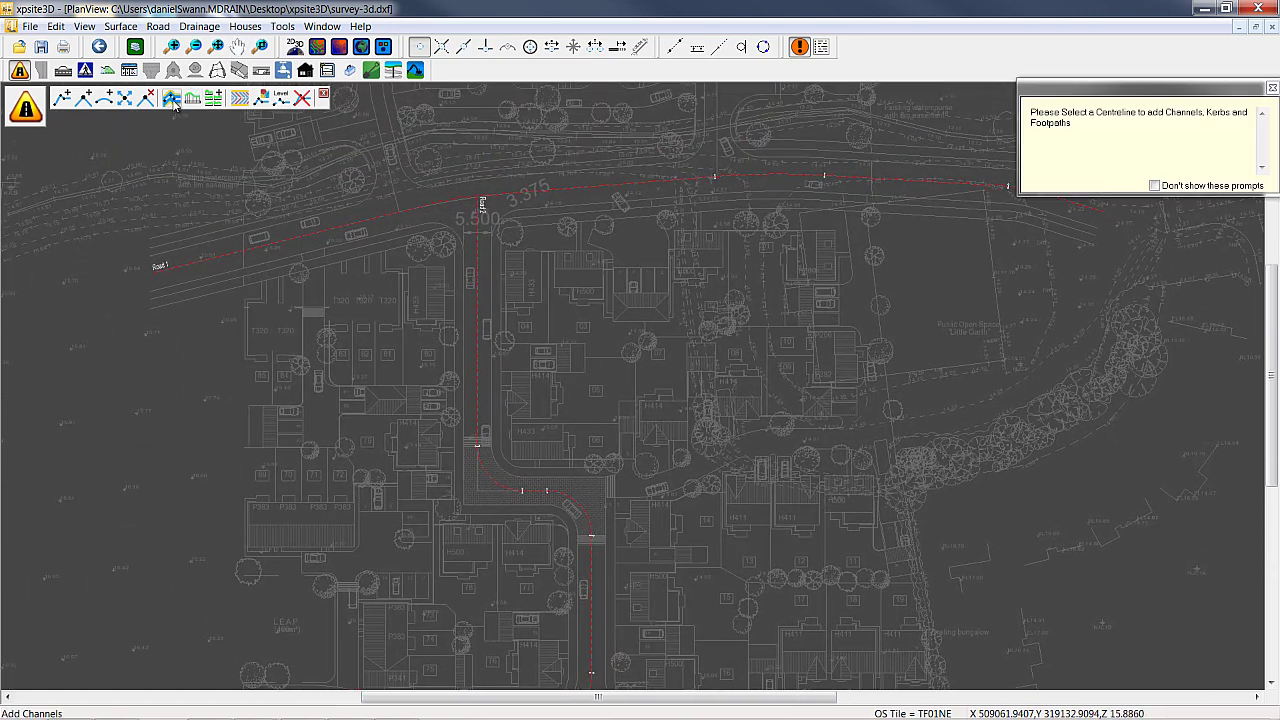
click(347, 228)
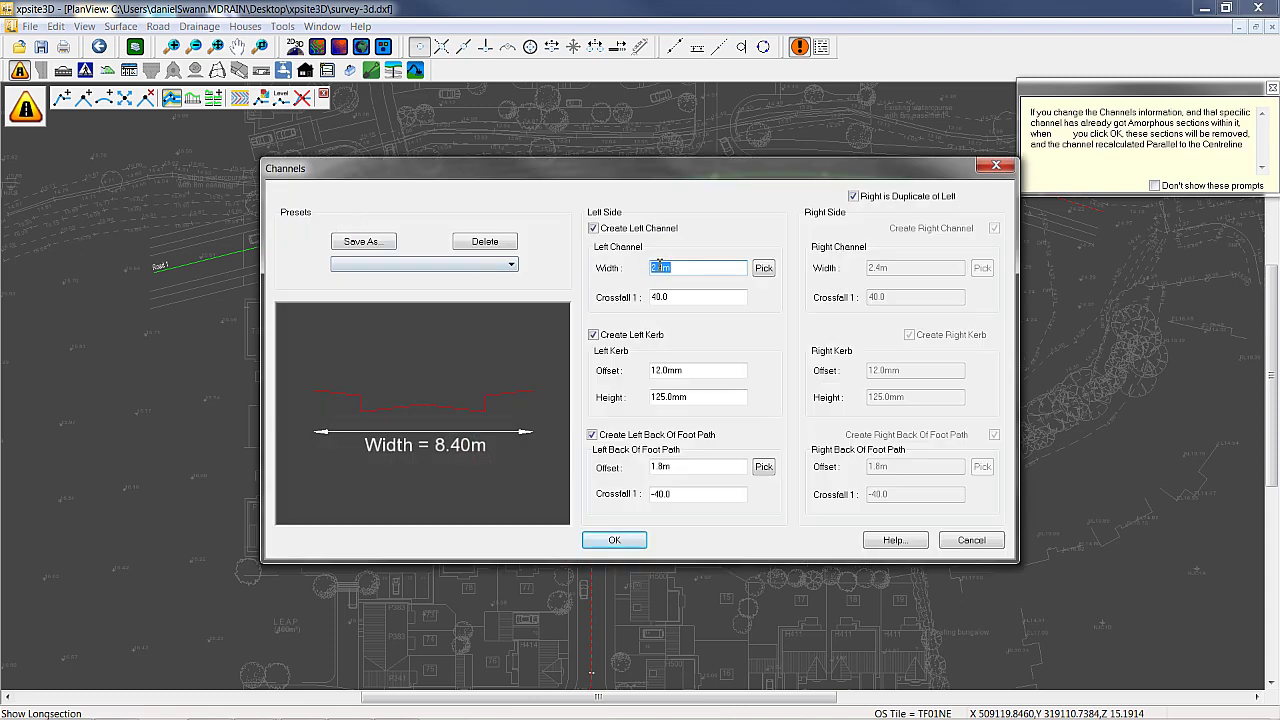
text(2)
text(.9)
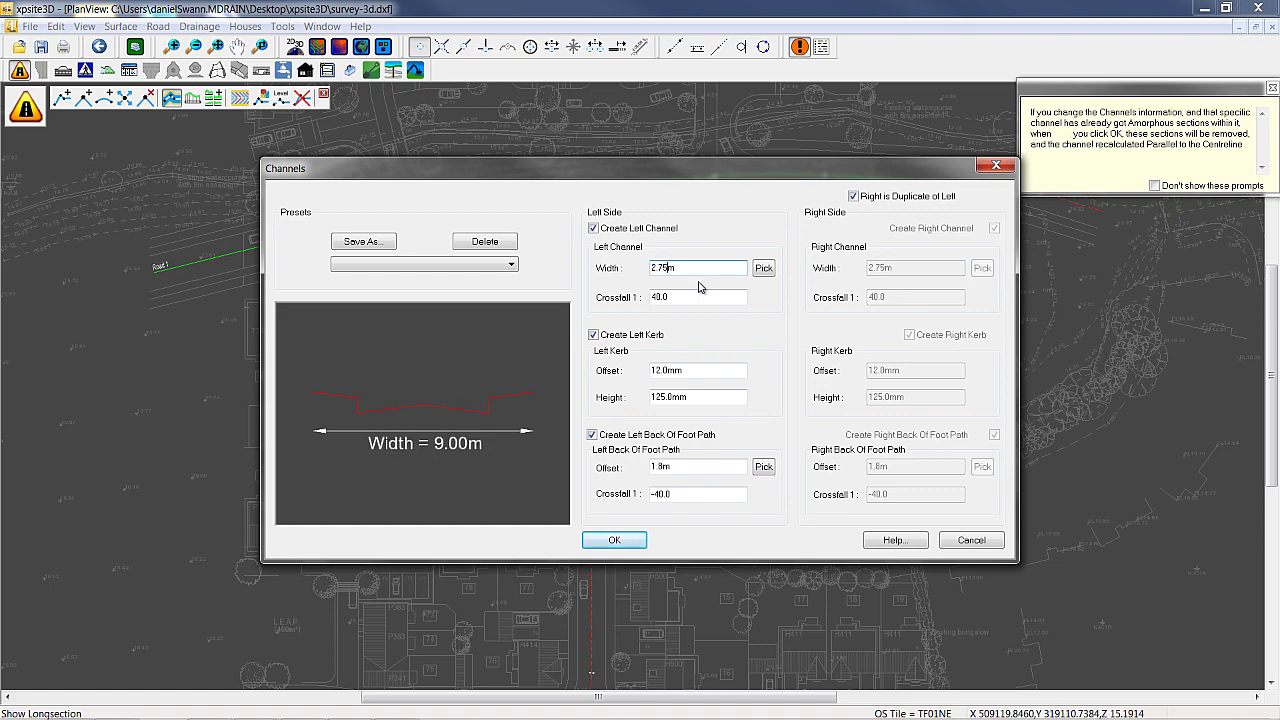
click(614, 540)
Step: Give Road 2 2.5m-wide channels with kerbs and footpaths
click(172, 97)
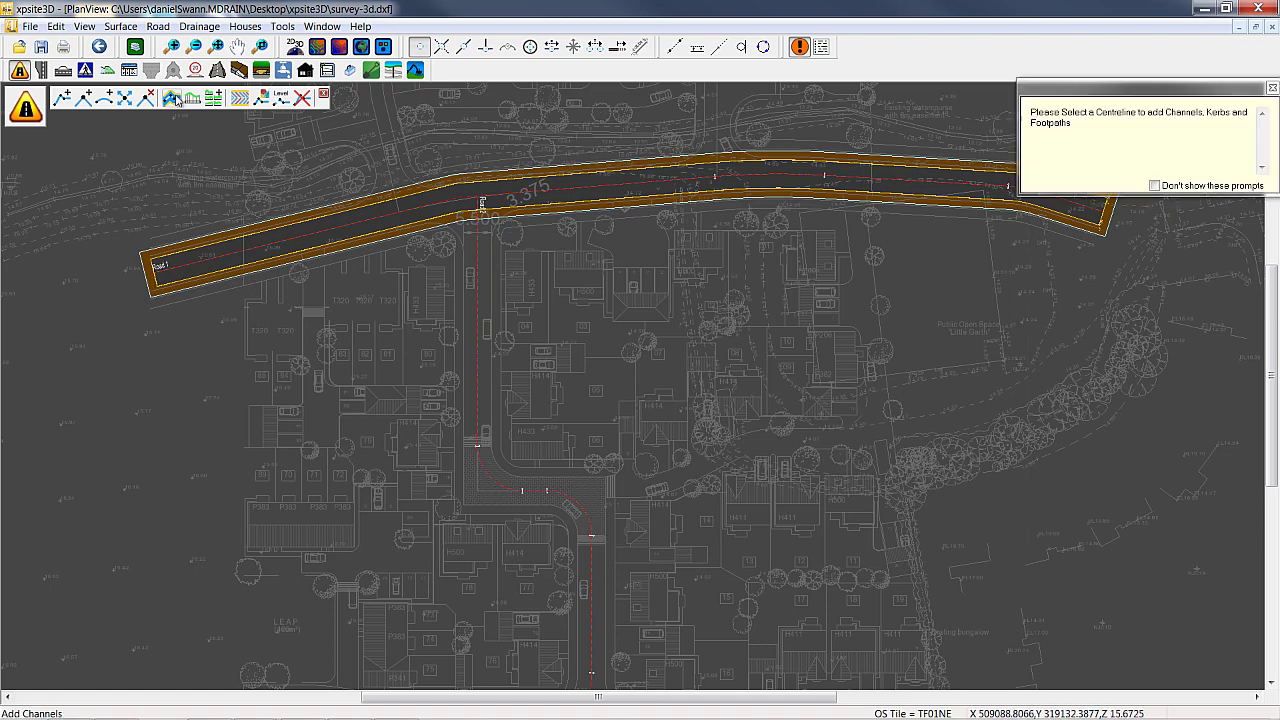
click(478, 437)
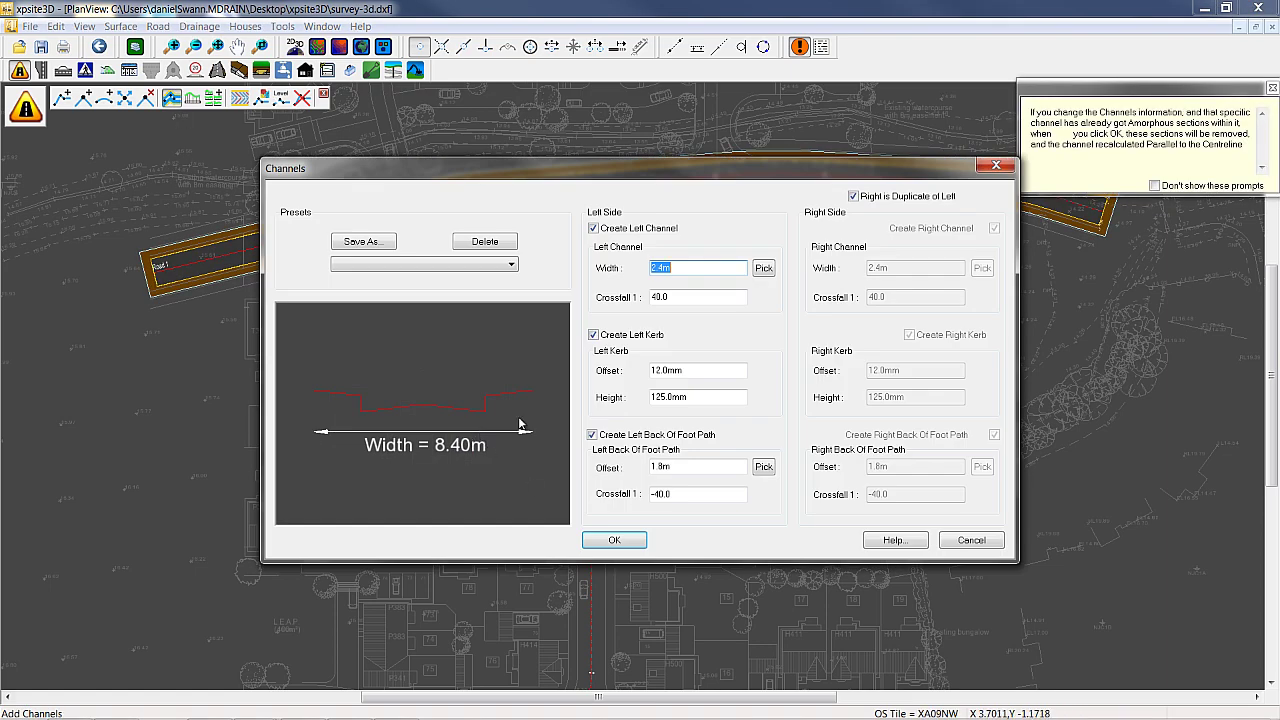
key(BackSpace)
text(5)
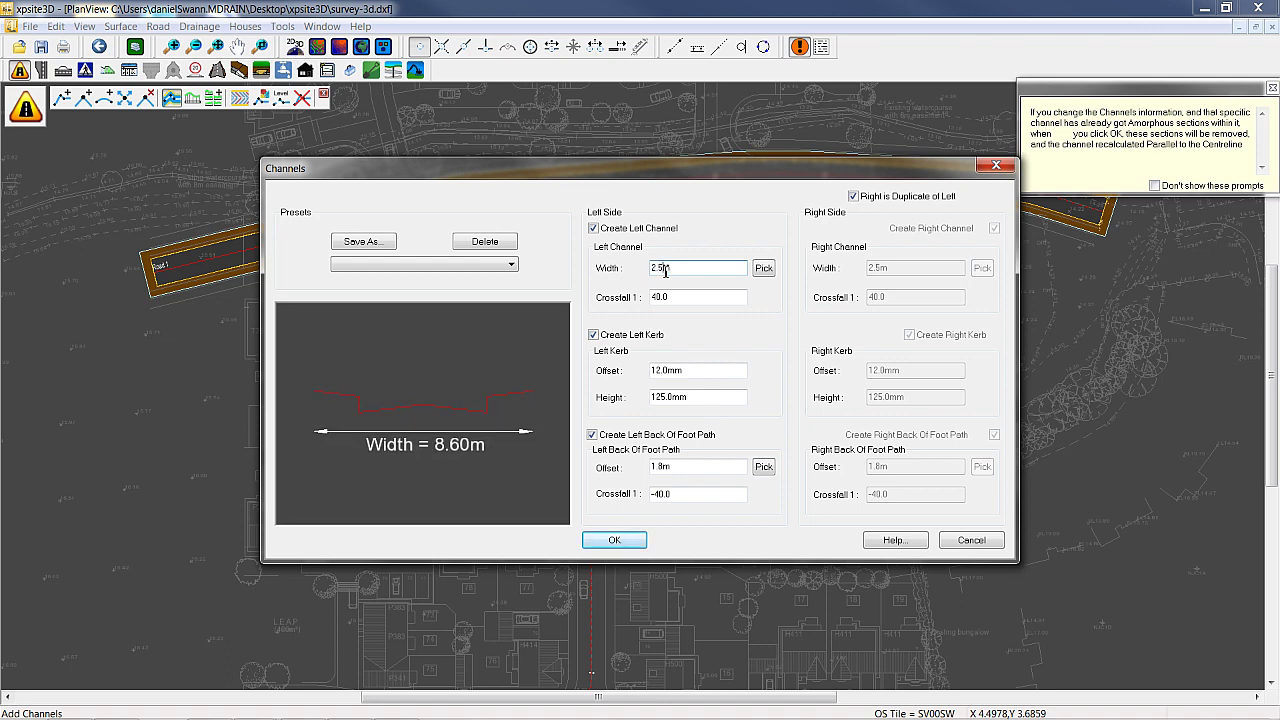
click(615, 540)
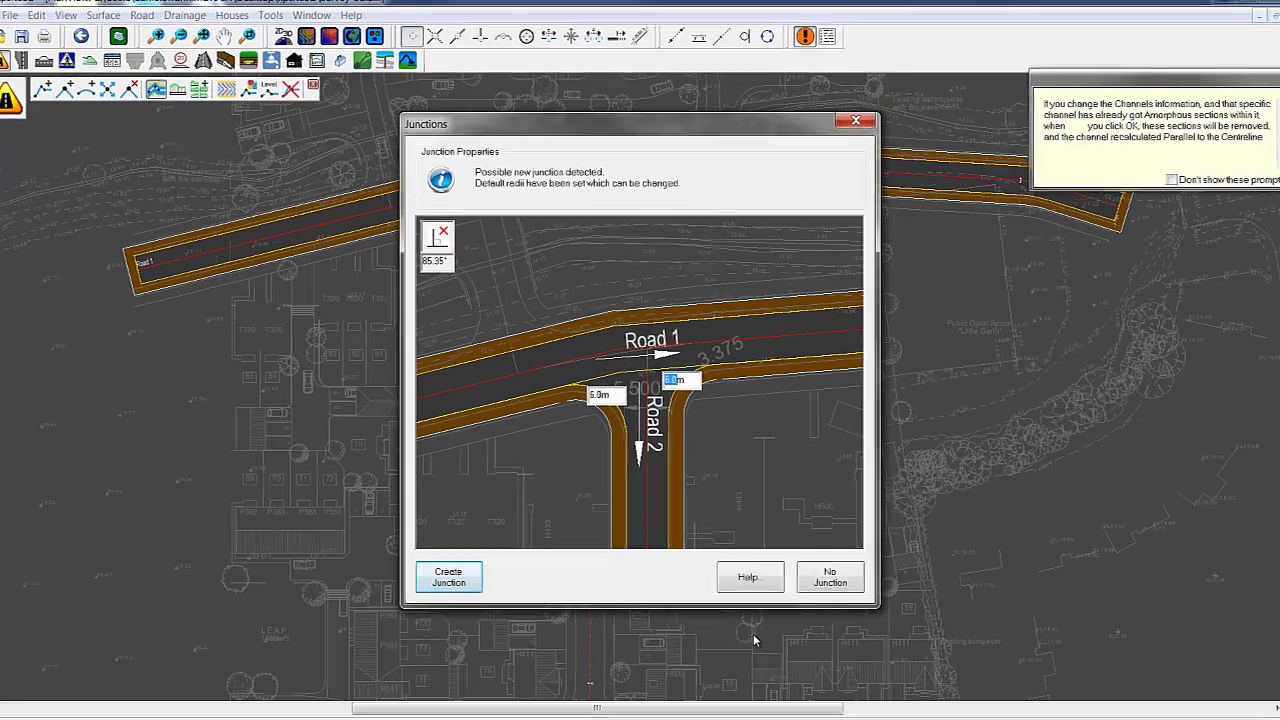
Step: Change the junction's right-hand corner radius from 6.0m to 10m
text(10)
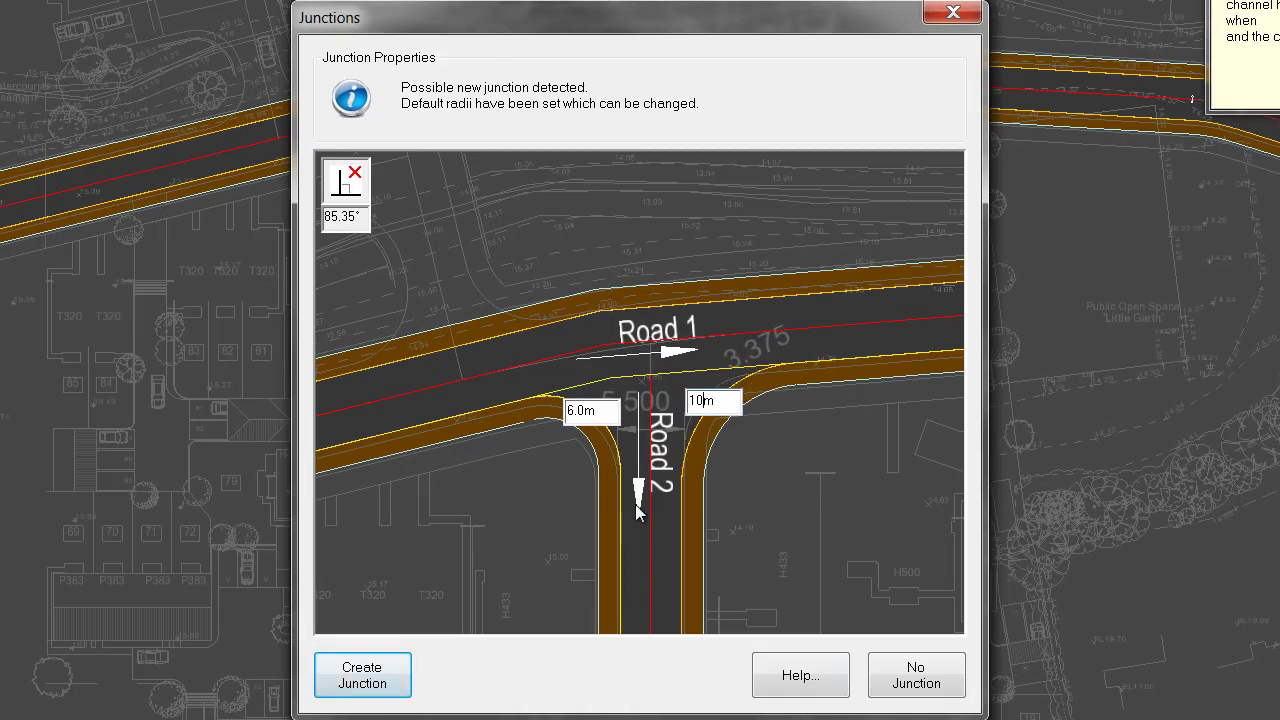
text(10)
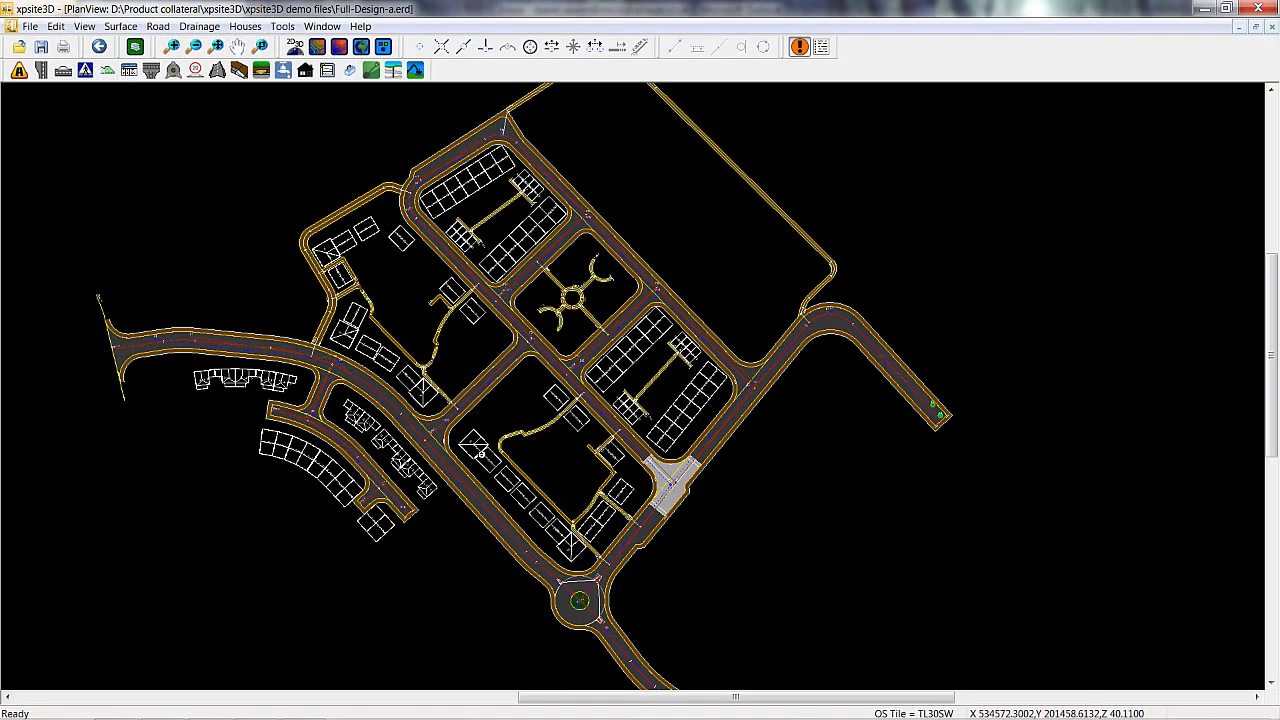
Step: Zoom around the Full-Design-a site and orbit the 3D model of houses, roads and pipes
scroll(484, 433, up, 3)
scroll(484, 433, up, 2)
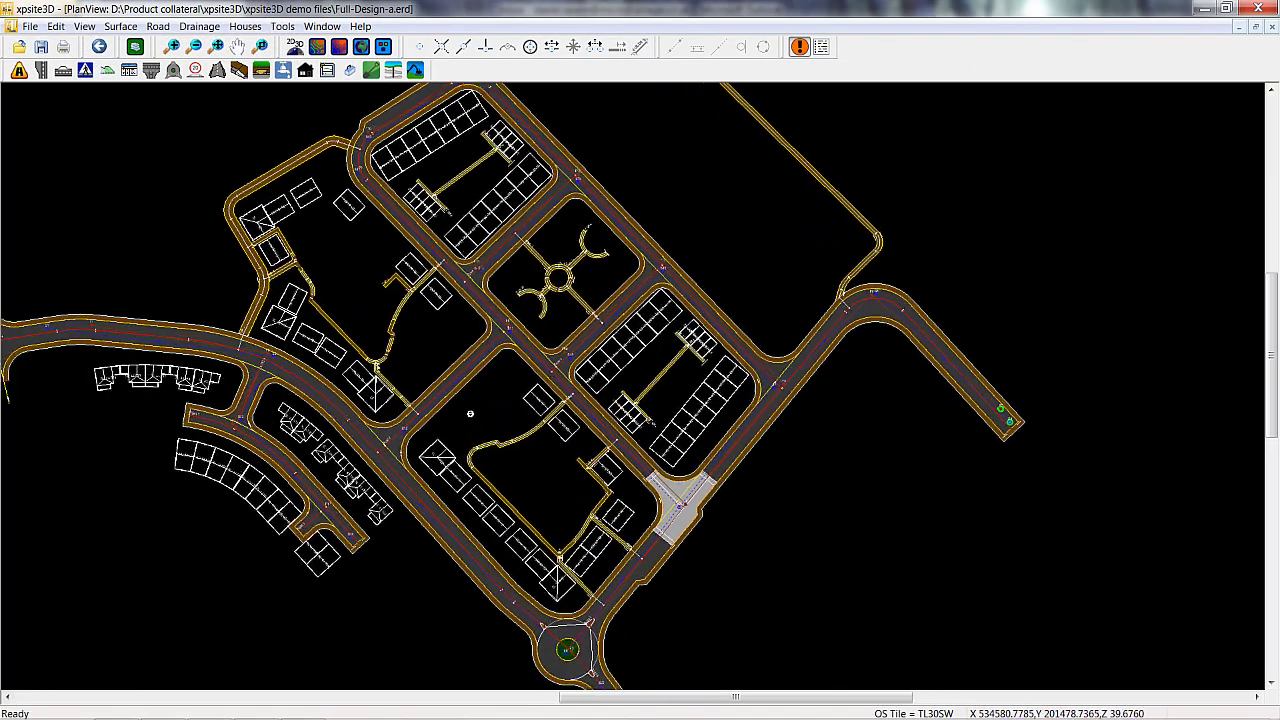
scroll(406, 401, up, 3)
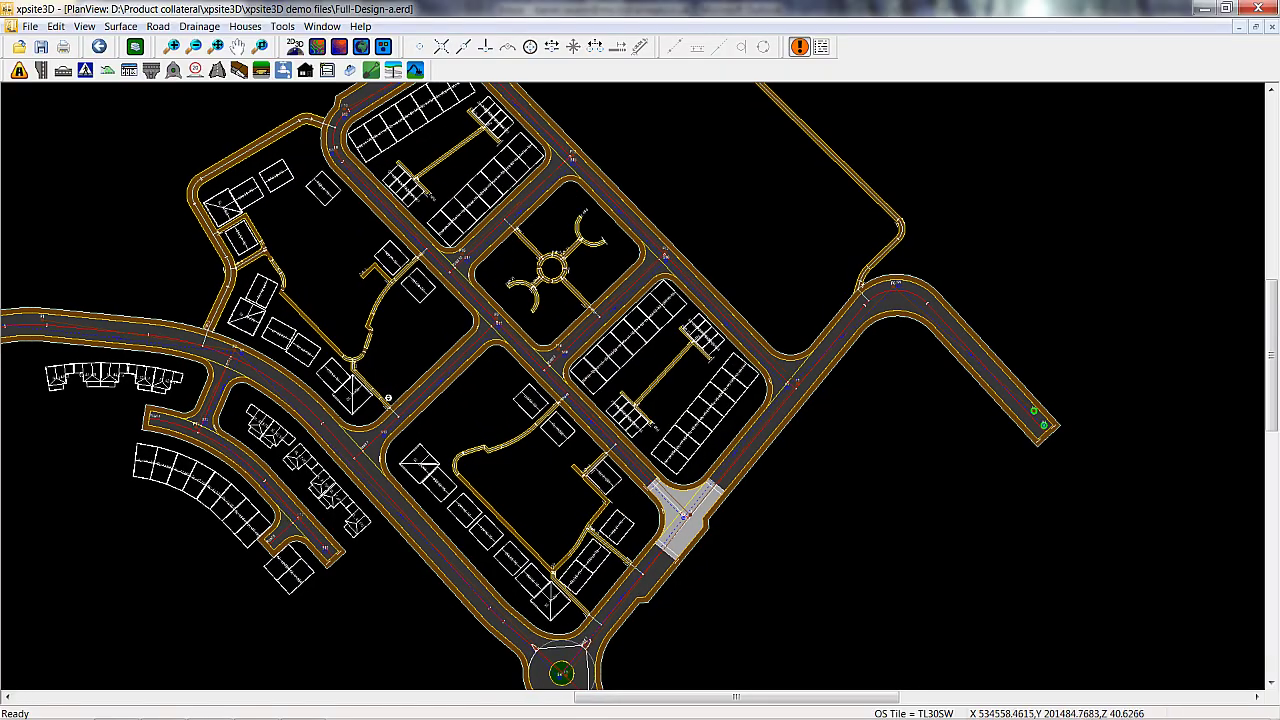
scroll(345, 378, up, 3)
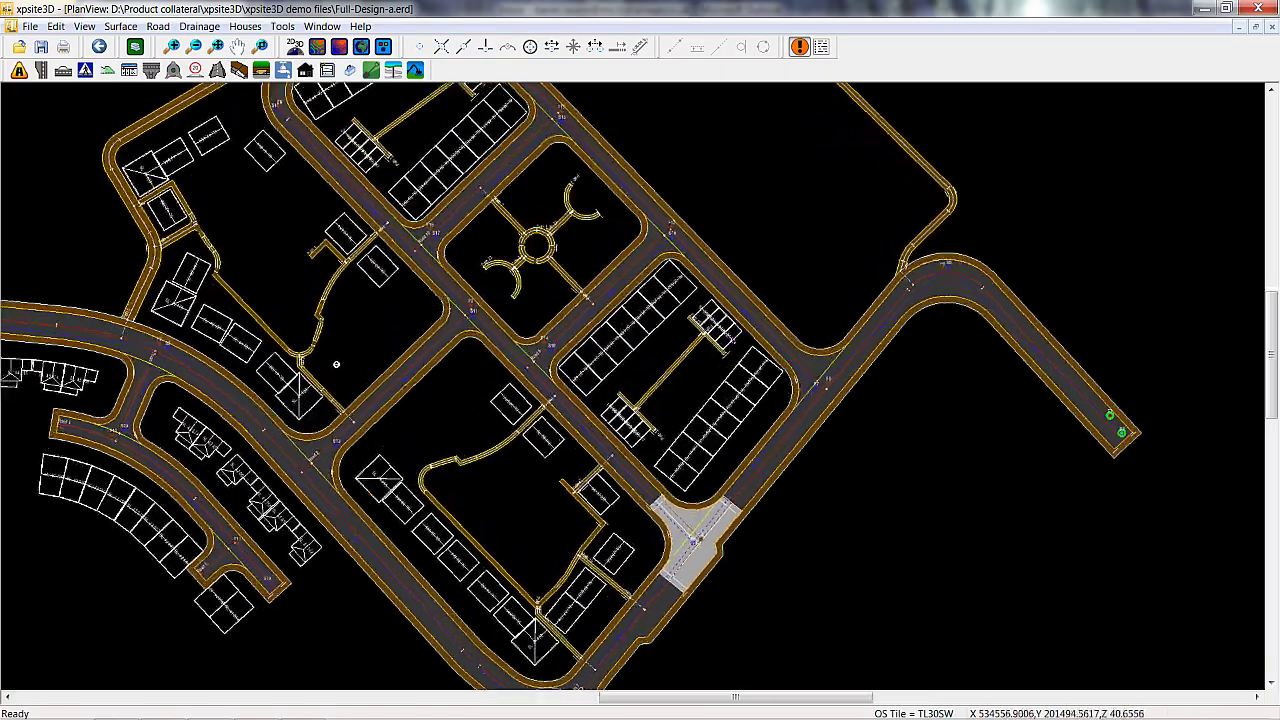
scroll(329, 325, down, 2)
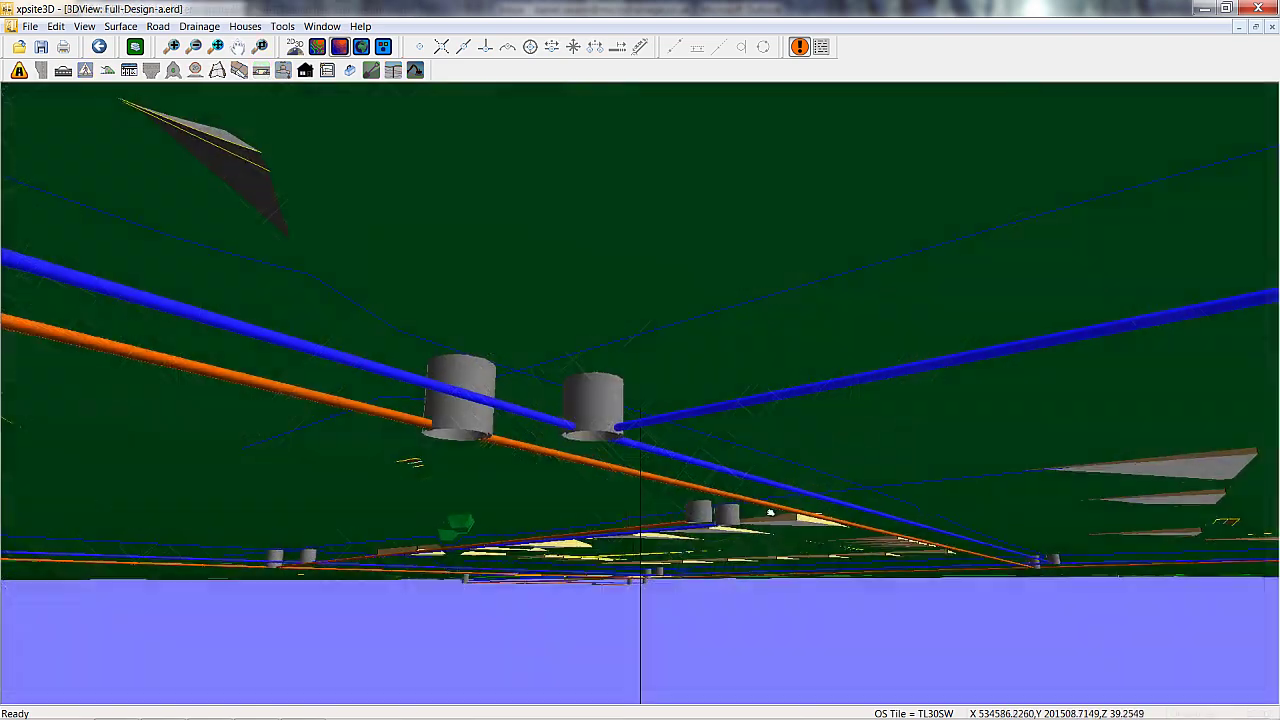
drag(770, 513, 934, 451)
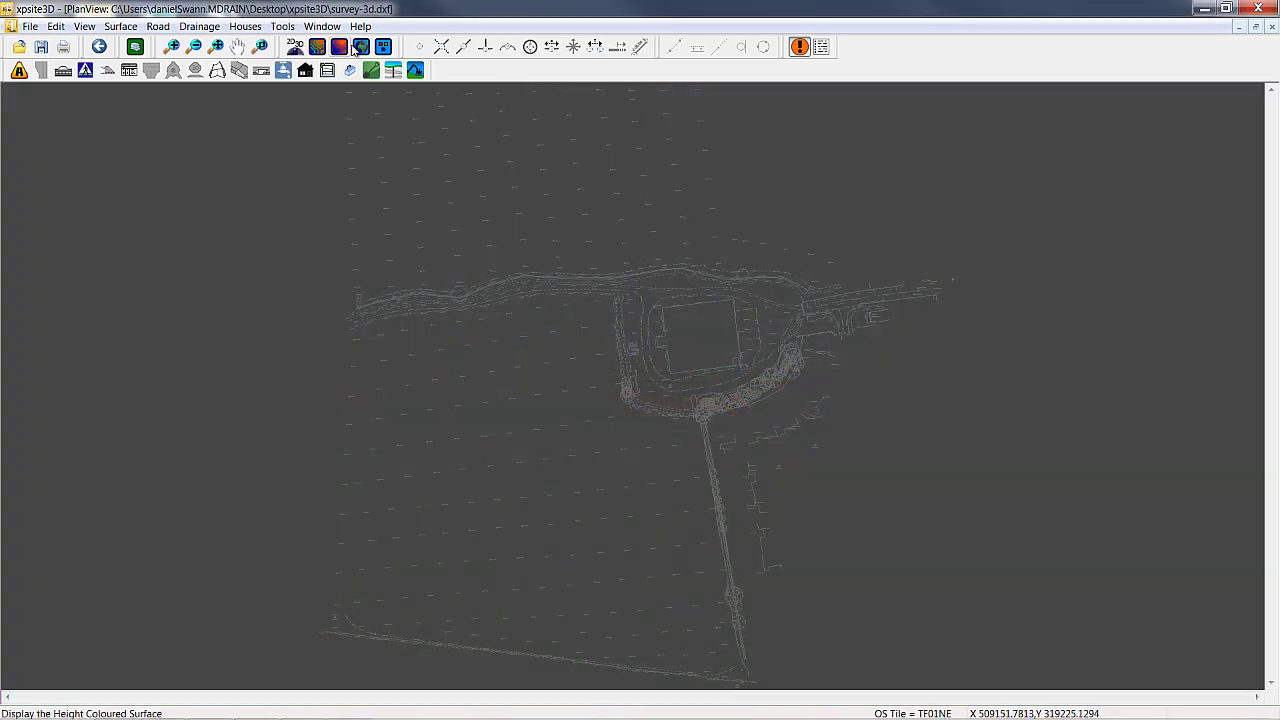
Step: Show the T-junction roads in 3D beside the plan and add a vertical point to Road 1's profile
click(359, 48)
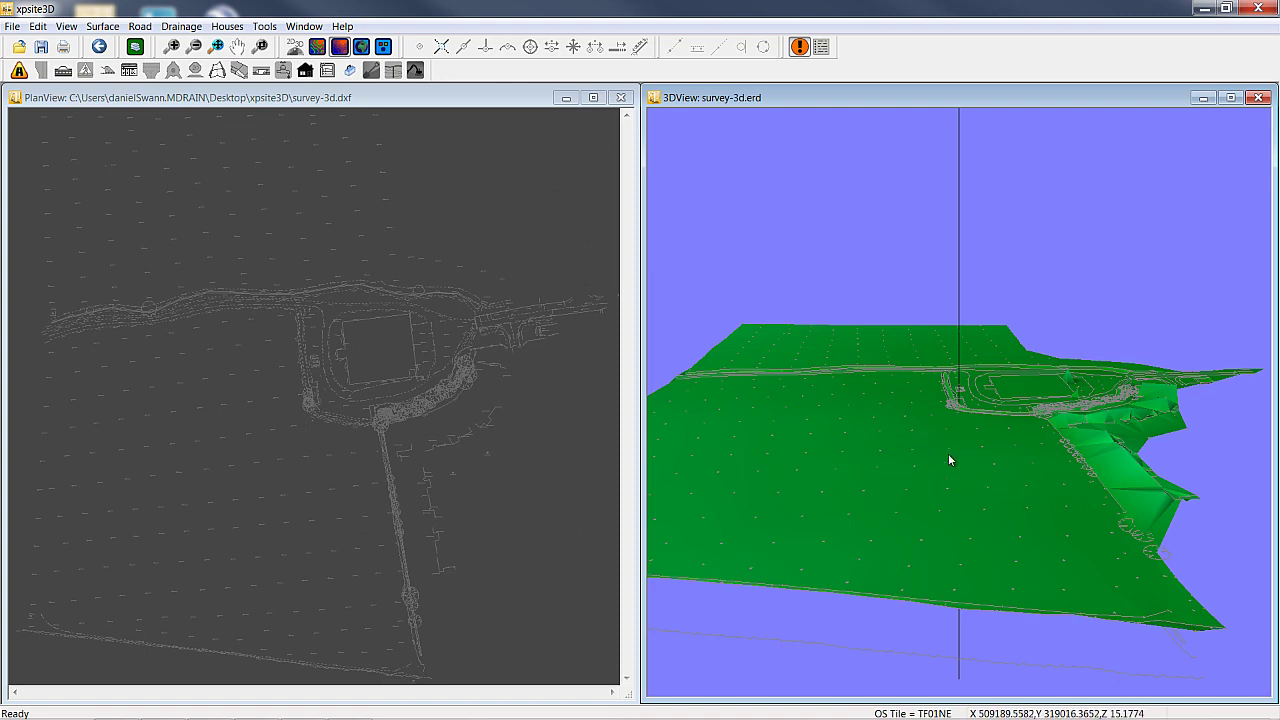
drag(948, 457, 1166, 506)
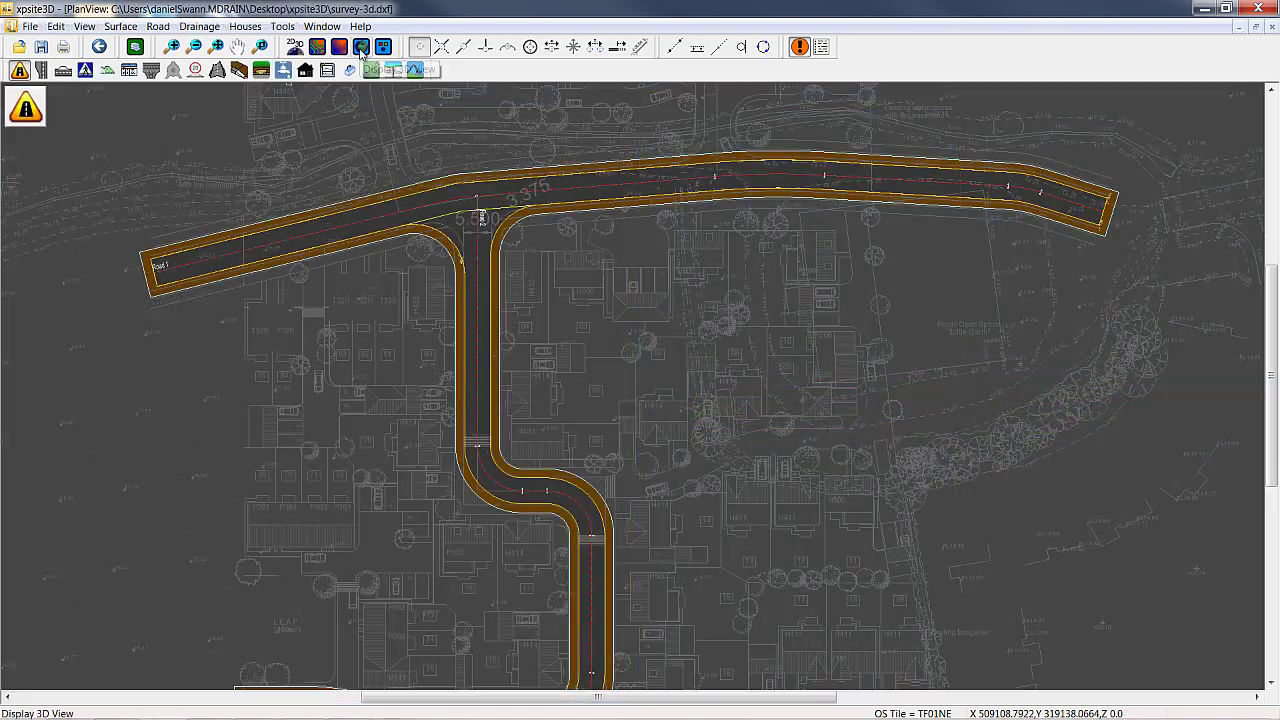
click(361, 47)
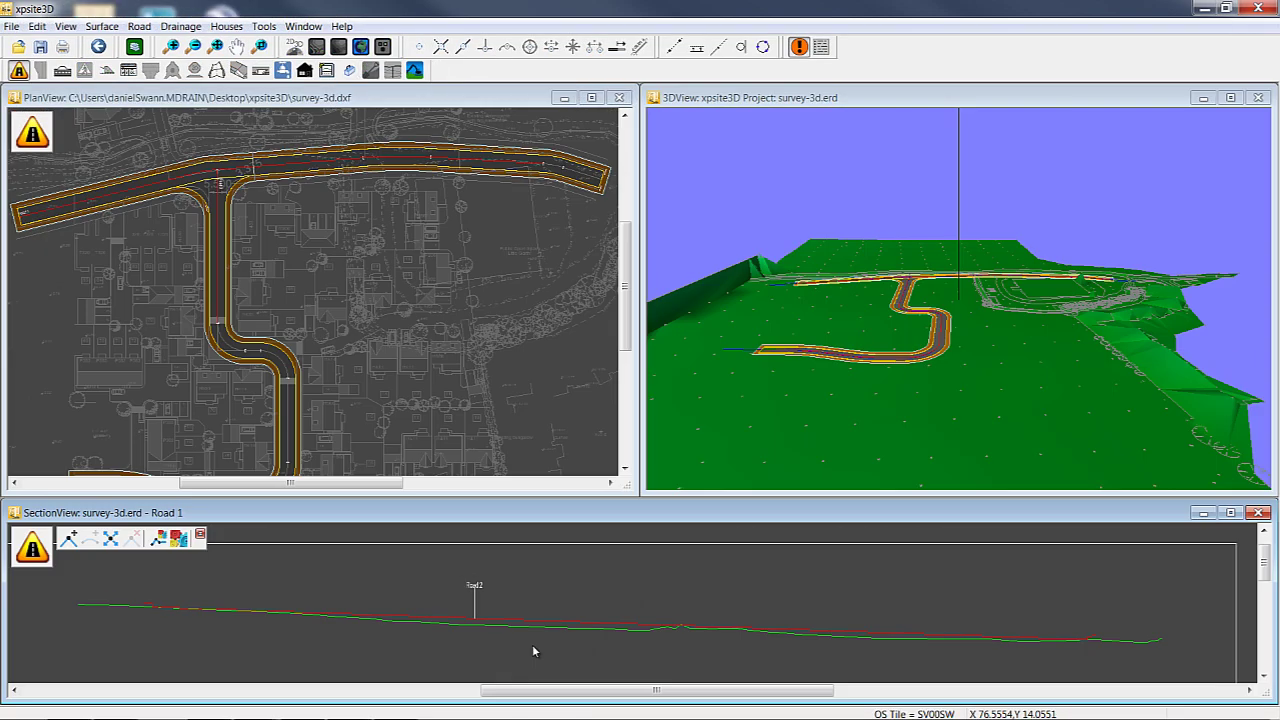
scroll(533, 651, up, 2)
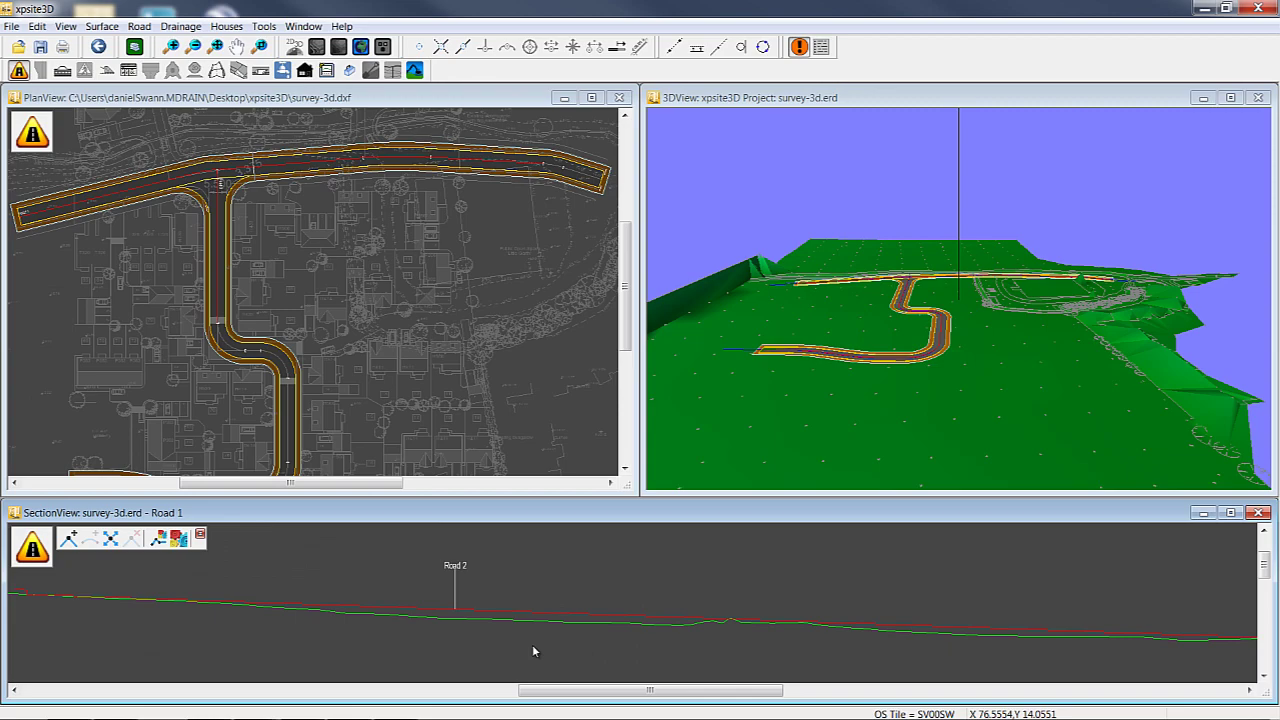
click(68, 539)
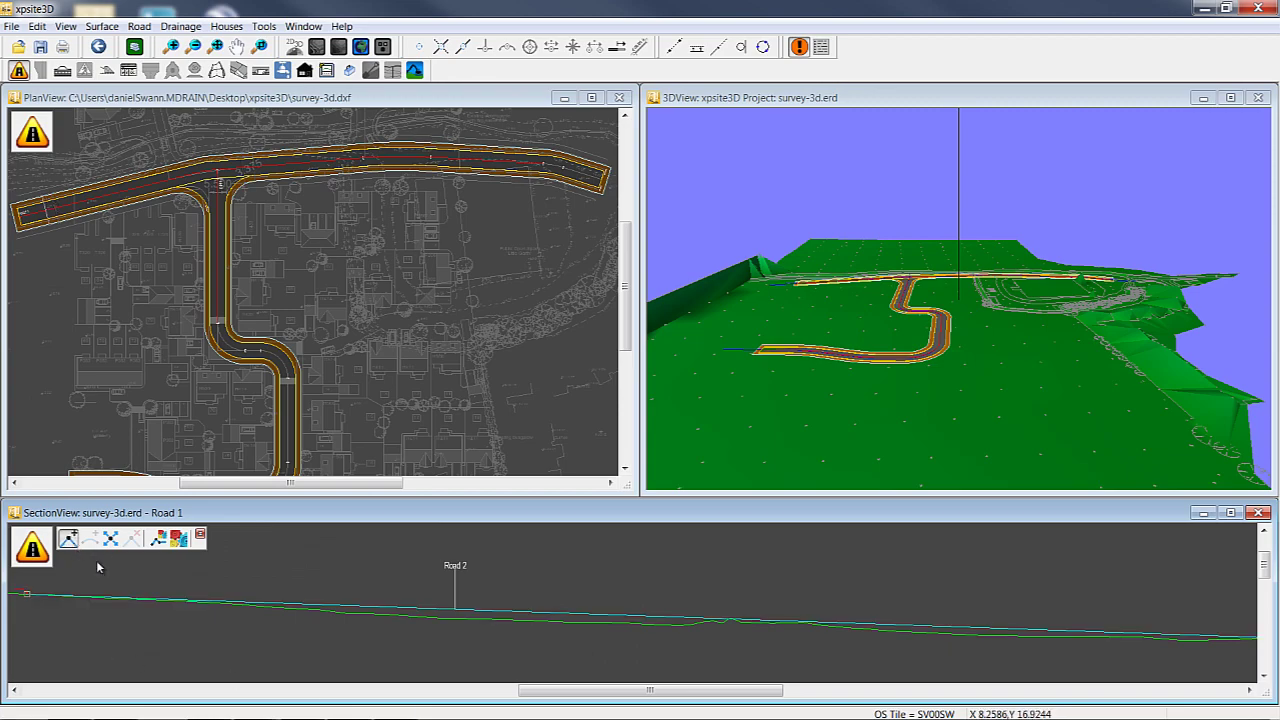
click(346, 609)
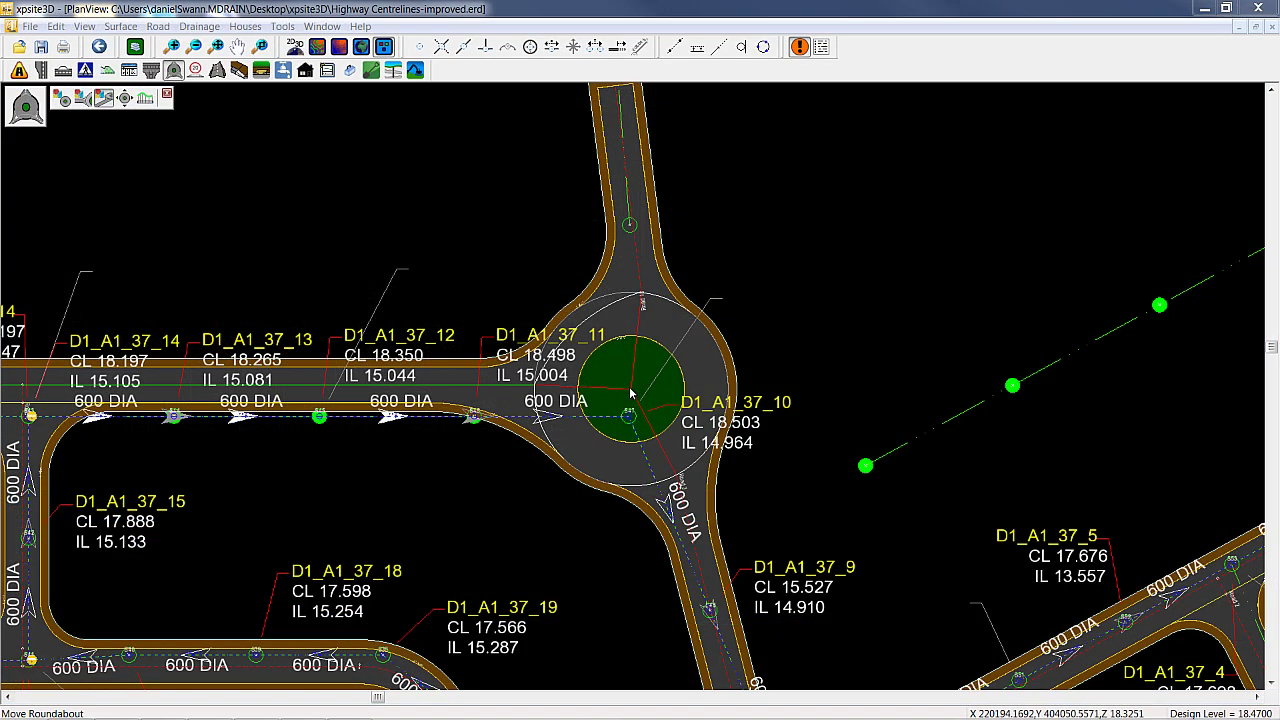
Step: Open the roundabout's junction settings and rotate the preview to check its vertical setup
double_click(632, 393)
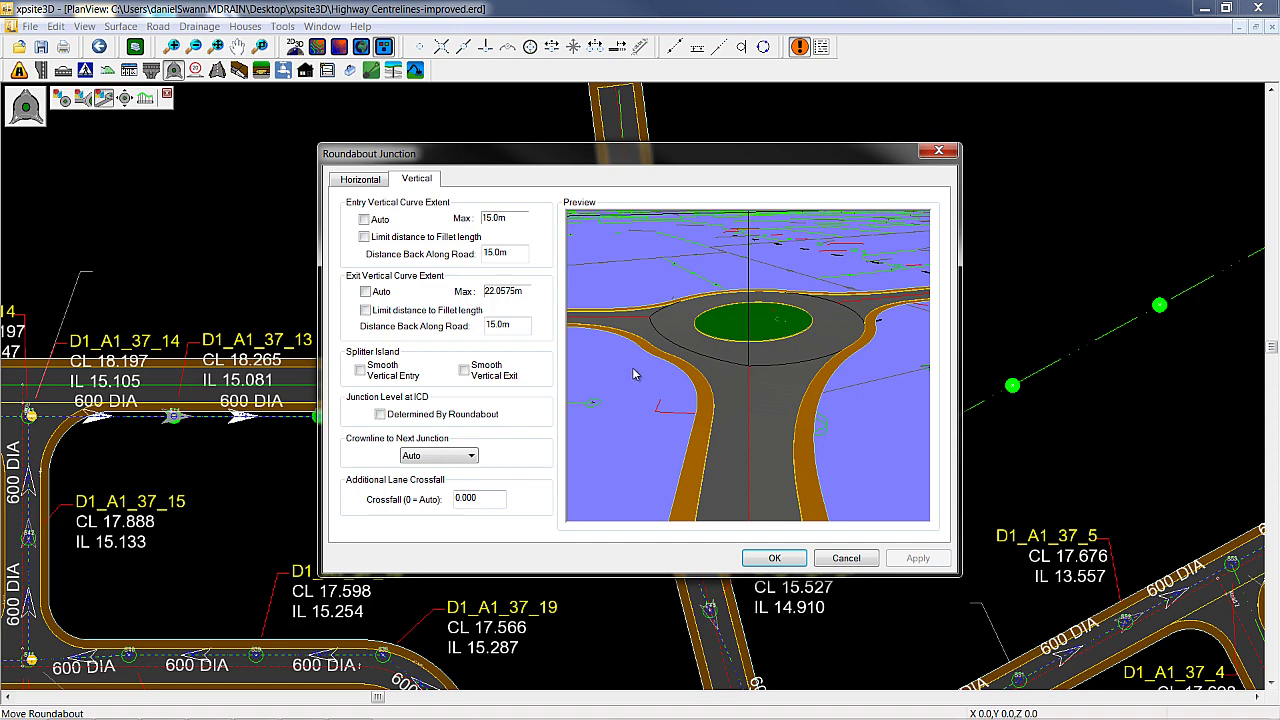
drag(811, 323, 805, 470)
Step: Apply the roundabout settings, then zoom in and pan along the triangulated road curve
click(775, 558)
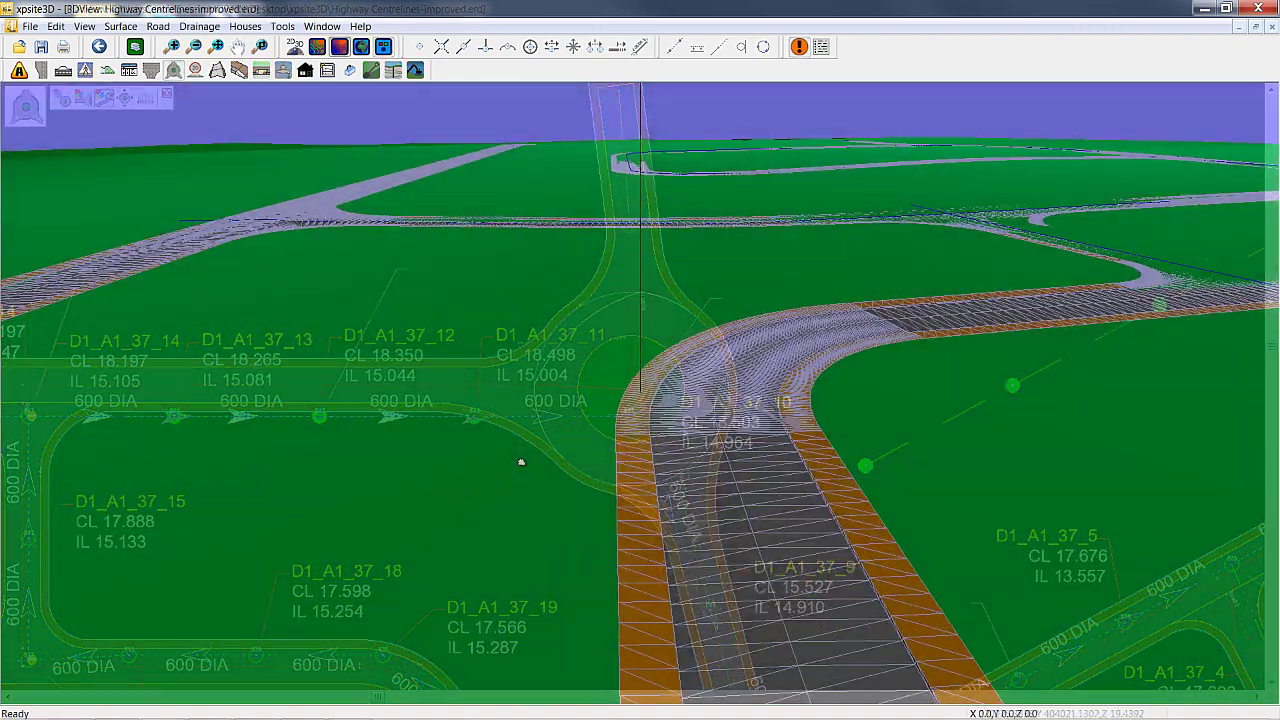
scroll(577, 443, up, 10)
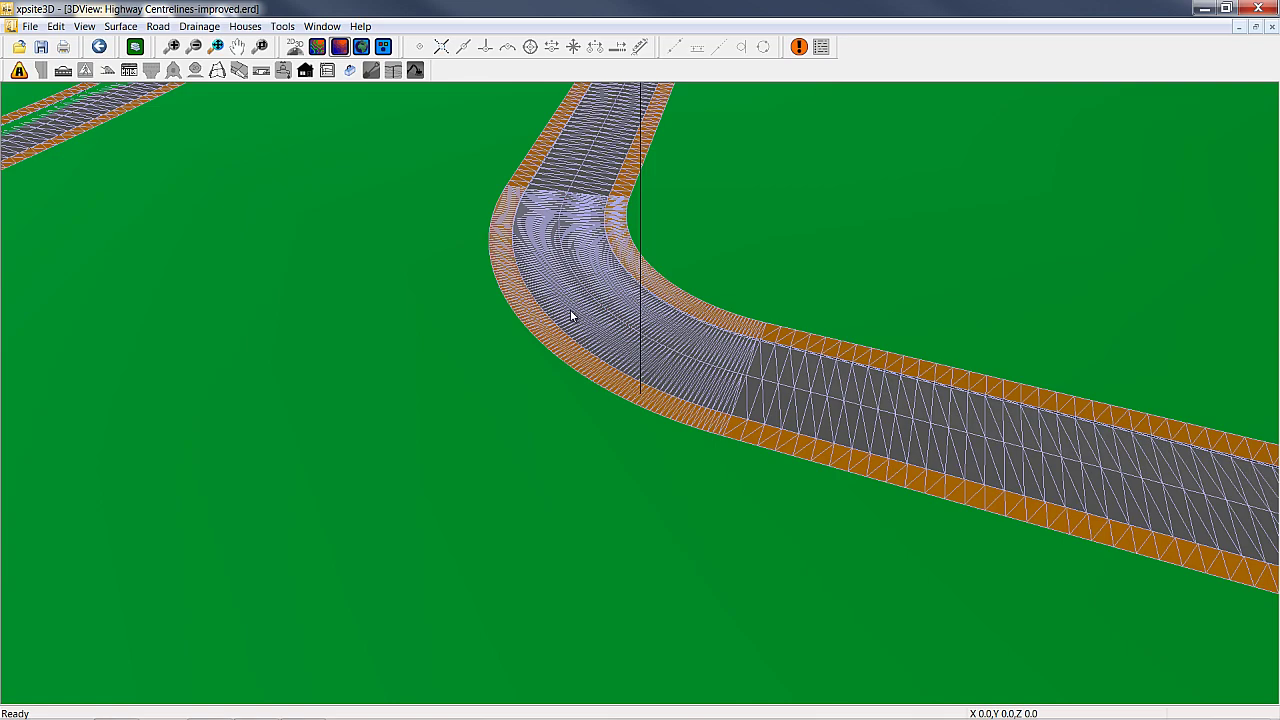
scroll(580, 295, up, 1)
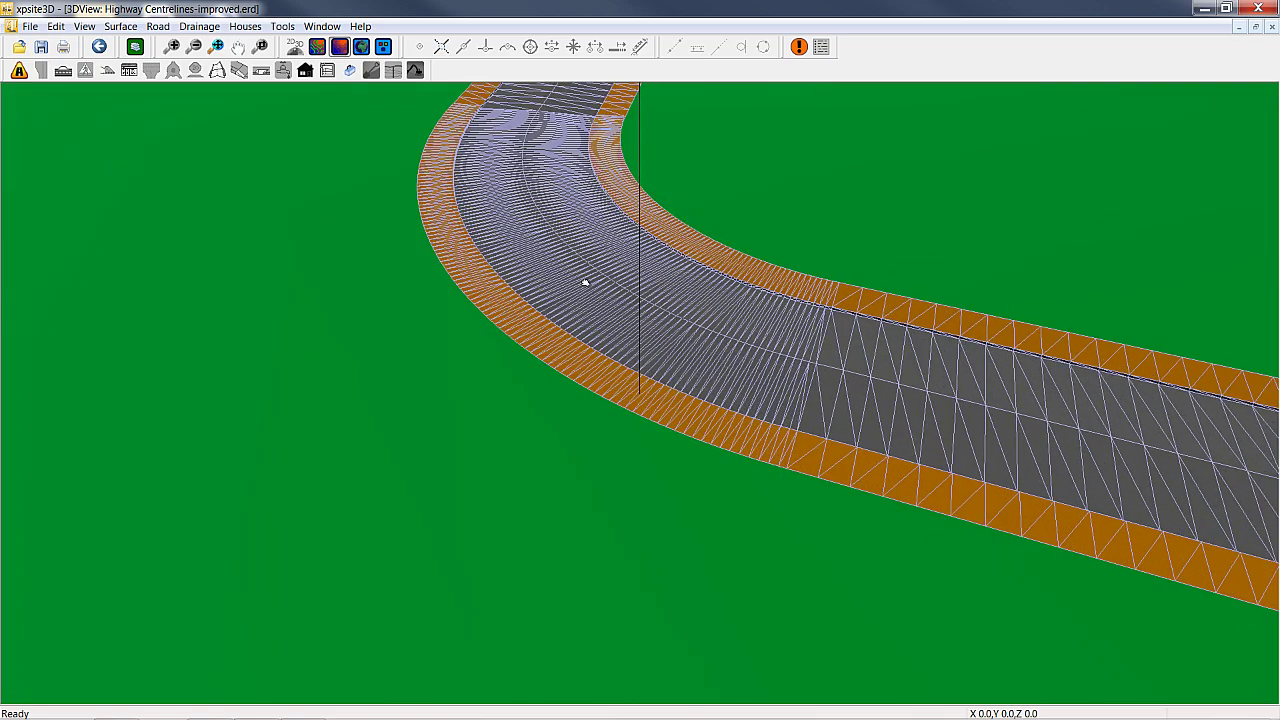
scroll(595, 330, down, 2)
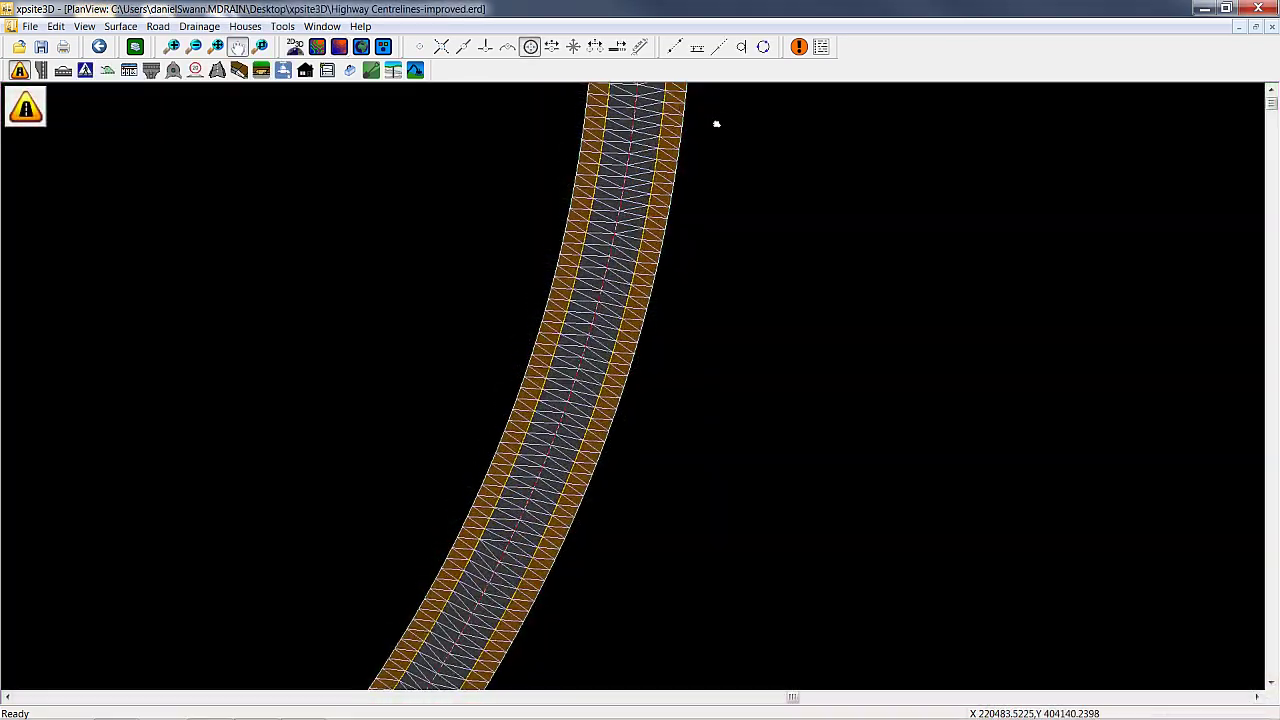
drag(716, 124, 778, 716)
drag(646, 246, 699, 387)
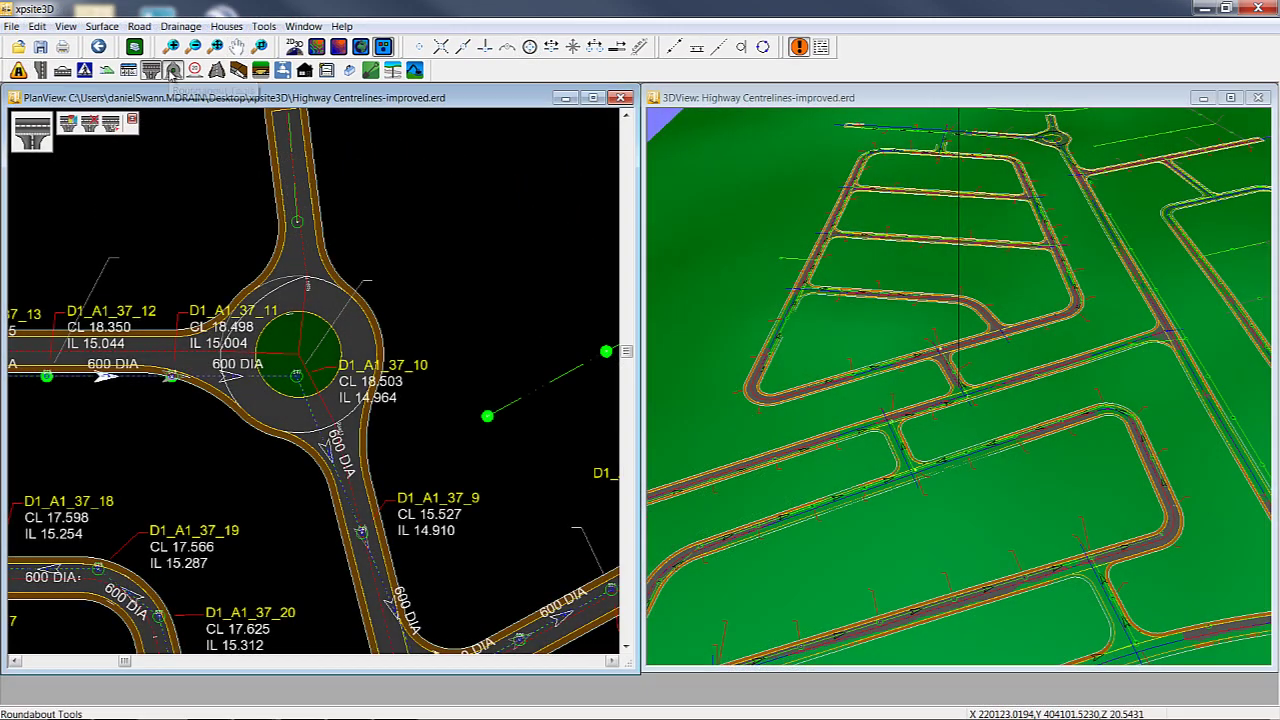
Step: Move the roundabout to a new centre point using Roundabout Details' Move Roundabout, recalculating drainage
click(173, 70)
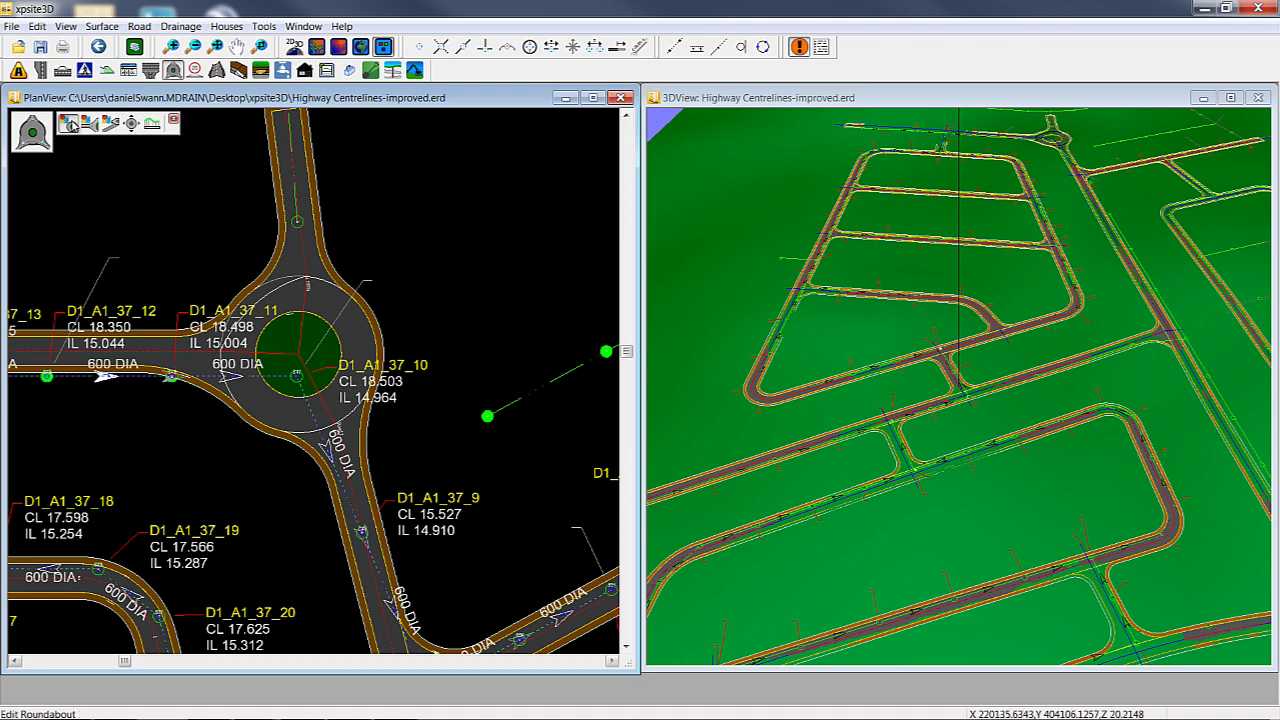
click(290, 342)
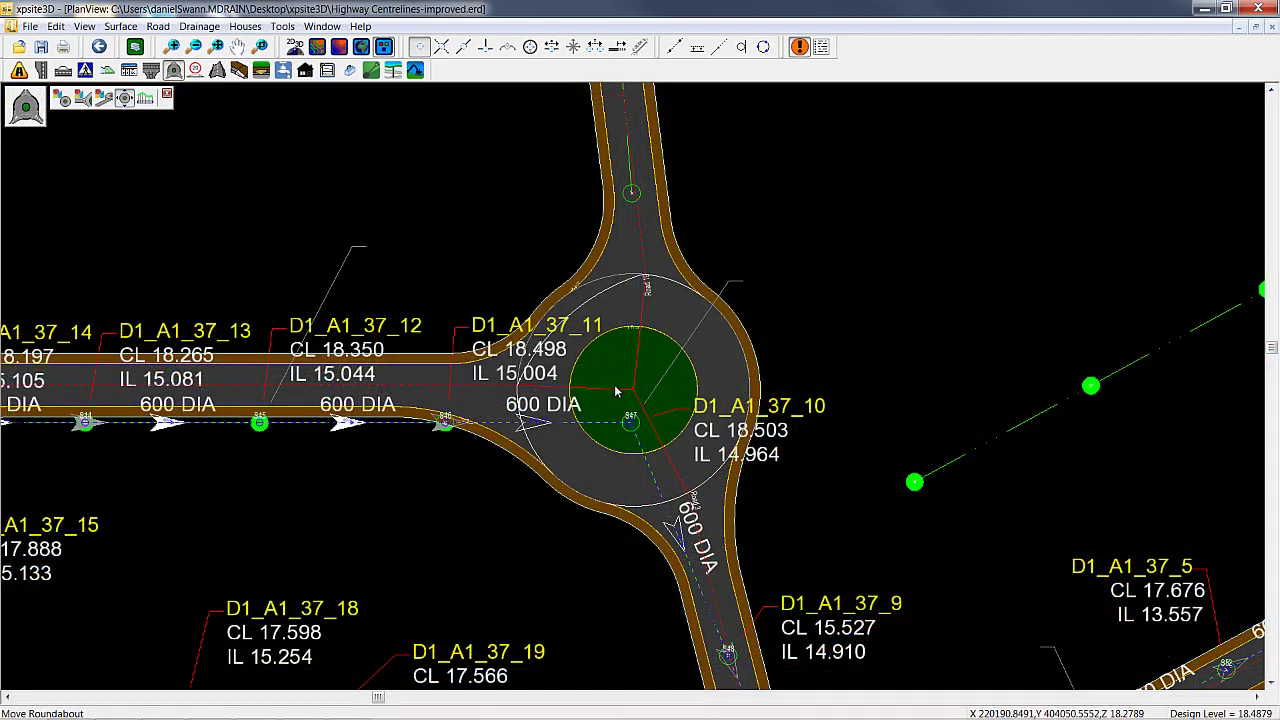
click(590, 405)
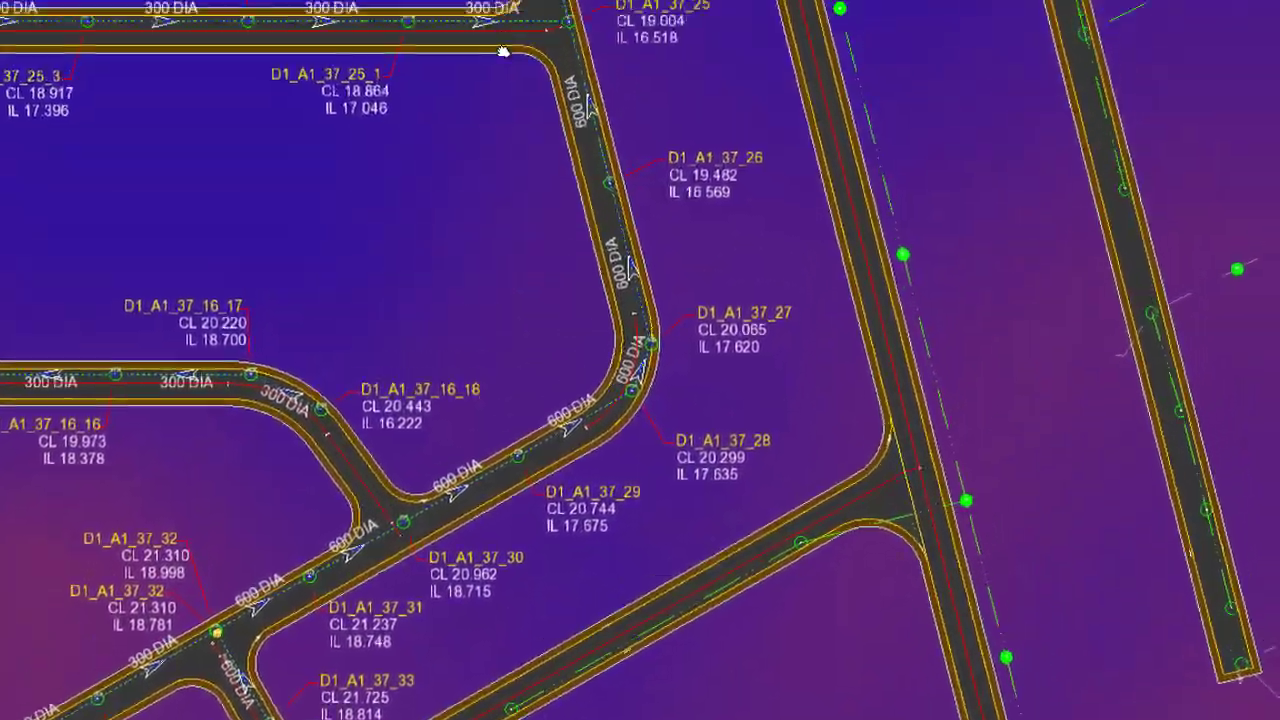
Step: Pan the drainage plan to the manholes around D1_A1_37_9
mouse_move(503, 51)
middle_down()
mouse_move(520, 237)
mouse_move(363, 537)
mouse_move(333, 640)
middle_up()
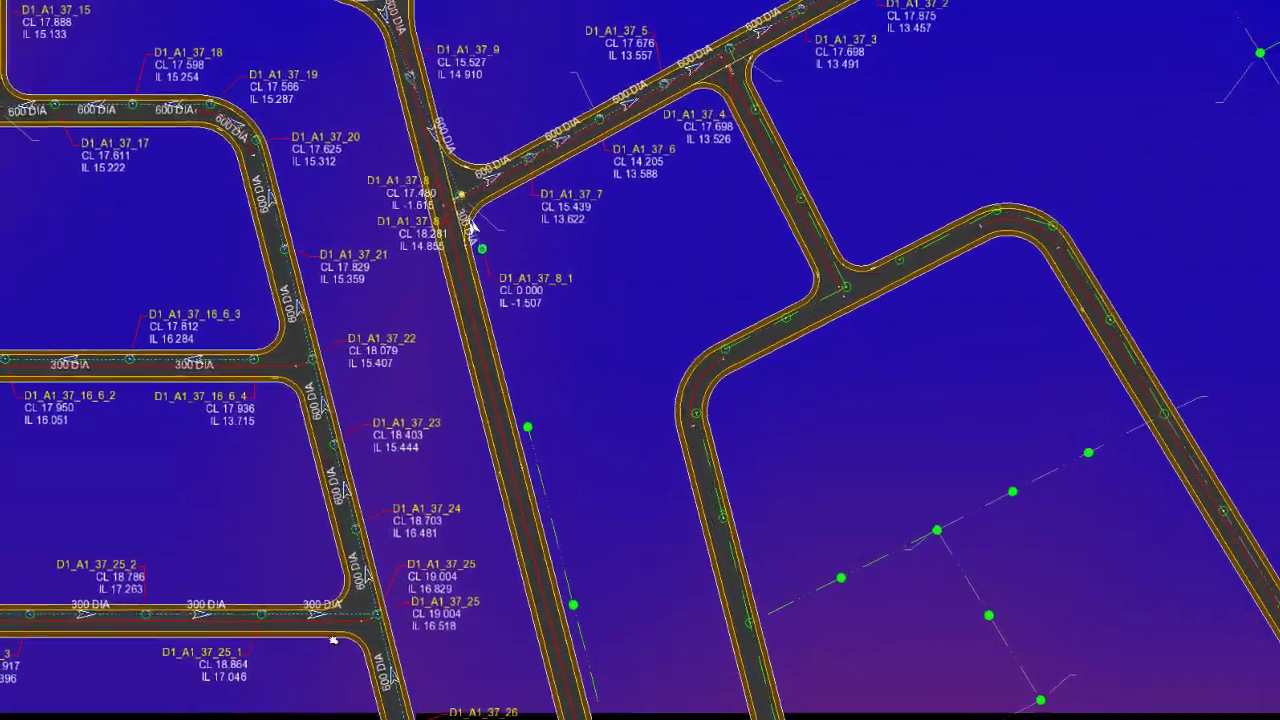